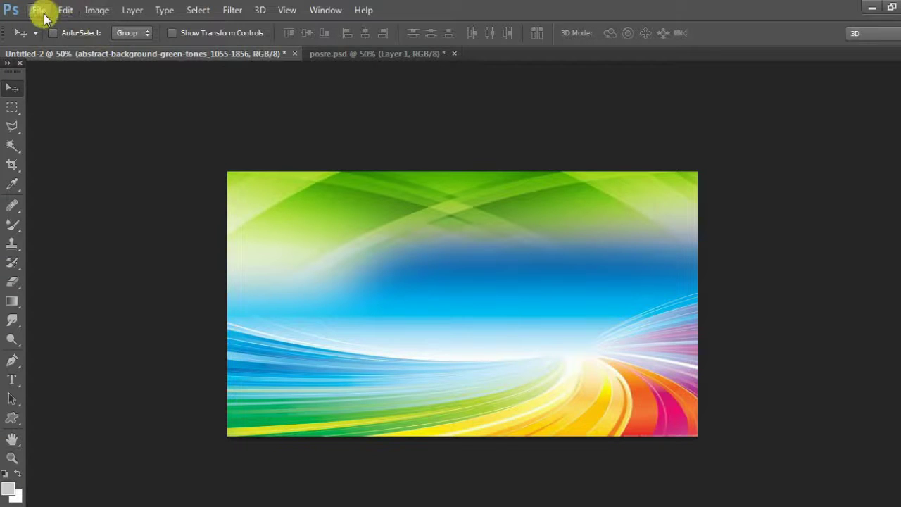
left_click(40, 11)
left_click(45, 25)
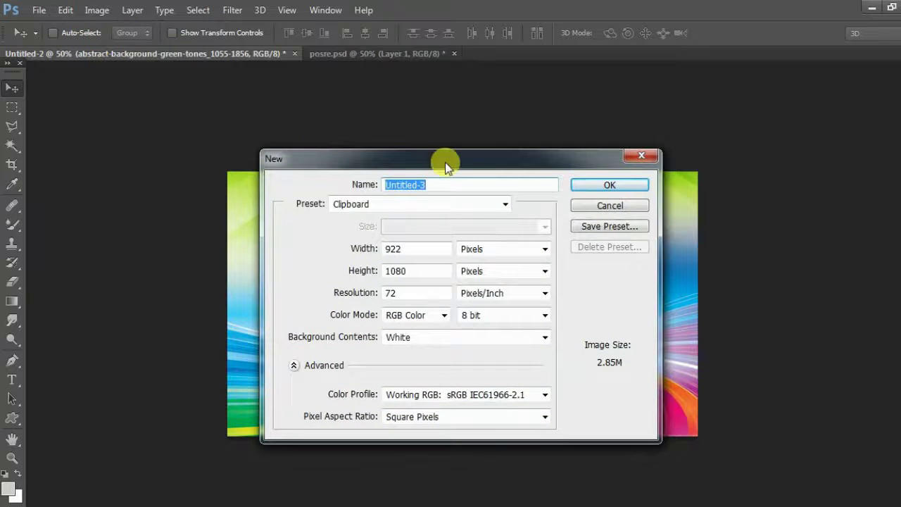
left_click_drag(465, 161, 474, 131)
double_click(398, 219)
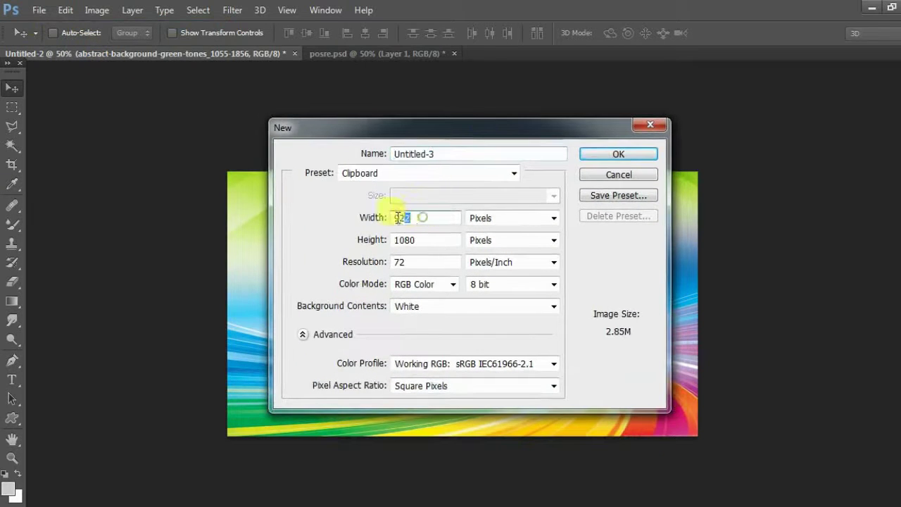
left_click_drag(398, 218, 368, 221)
key("BackSpace")
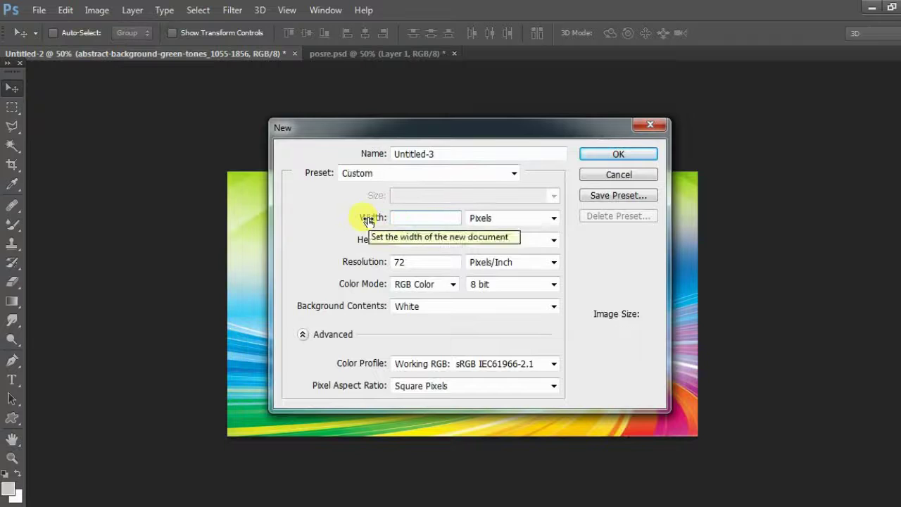
type("1280")
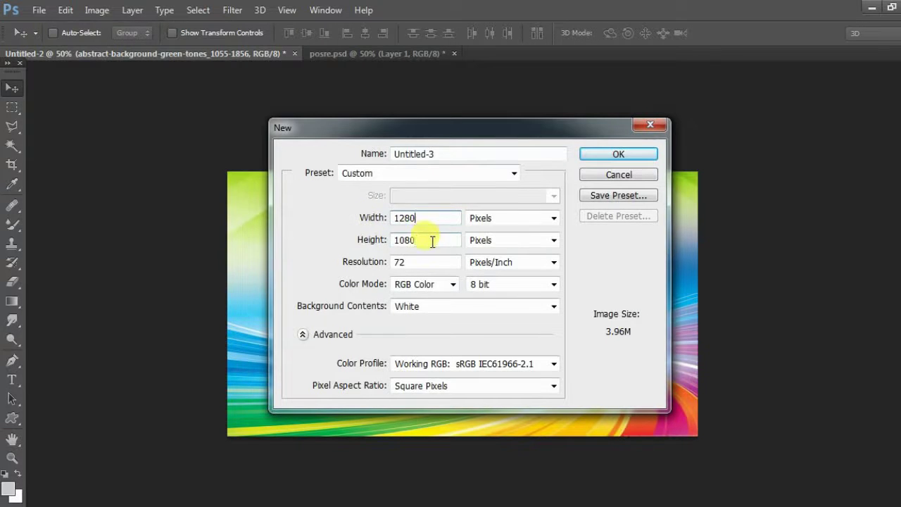
left_click(380, 243)
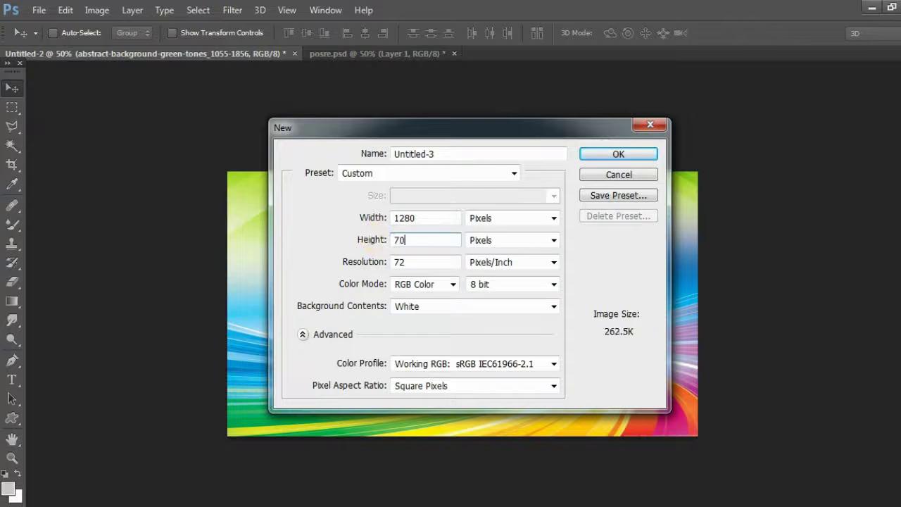
left_click_drag(527, 125, 480, 124)
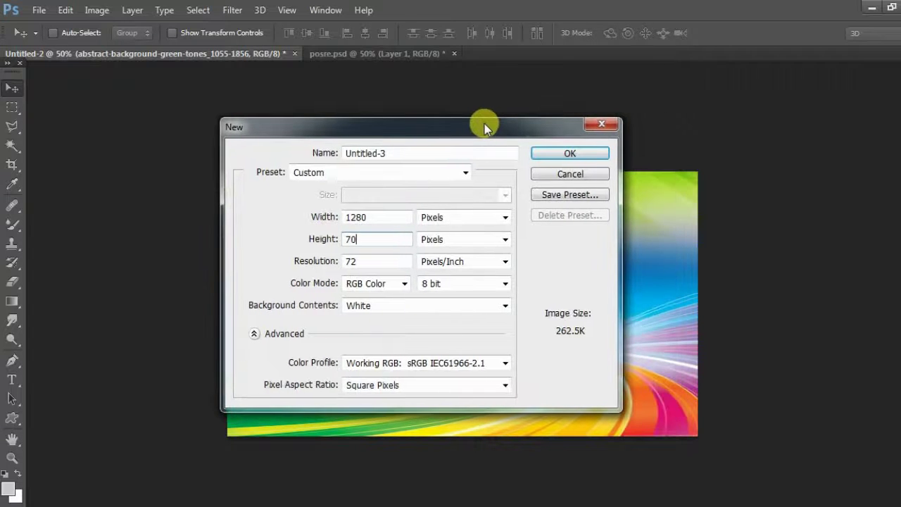
left_click(567, 176)
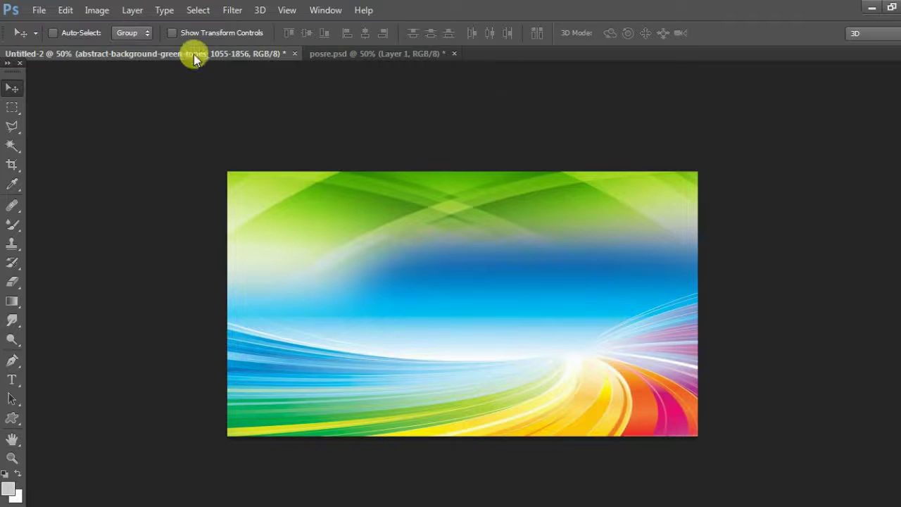
Look at the cut-out portrait in posre.psd and return to the Untitled-2 background document
left_click(339, 55)
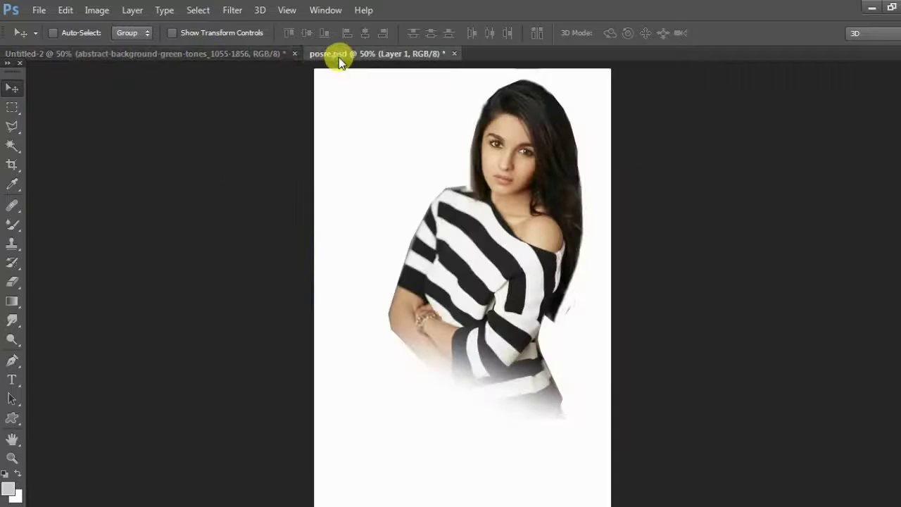
left_click(229, 56)
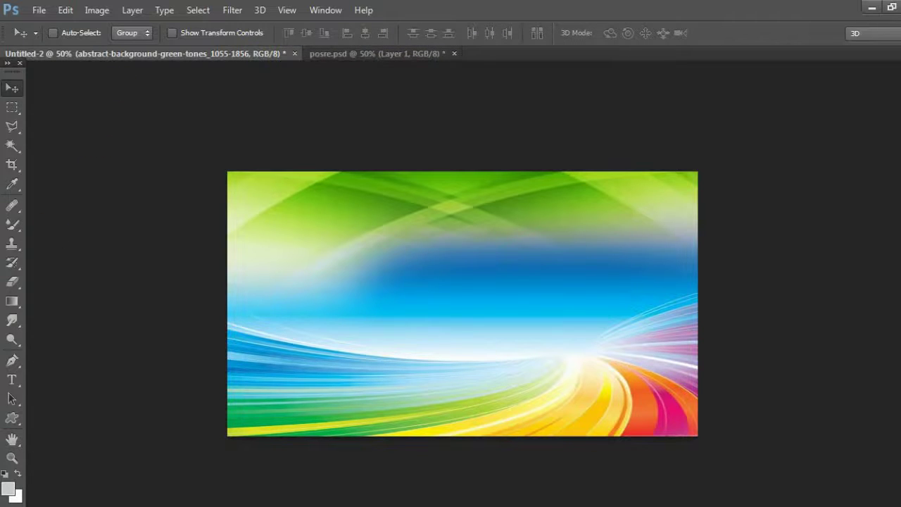
Open Character Map and compose the letter क from its component glyphs in the AkrutiDevVarsha font
key("super")
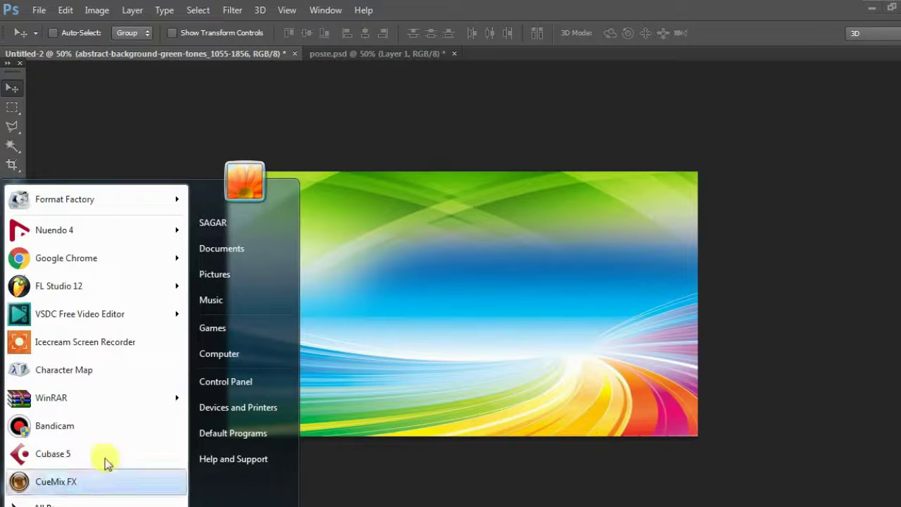
left_click(113, 376)
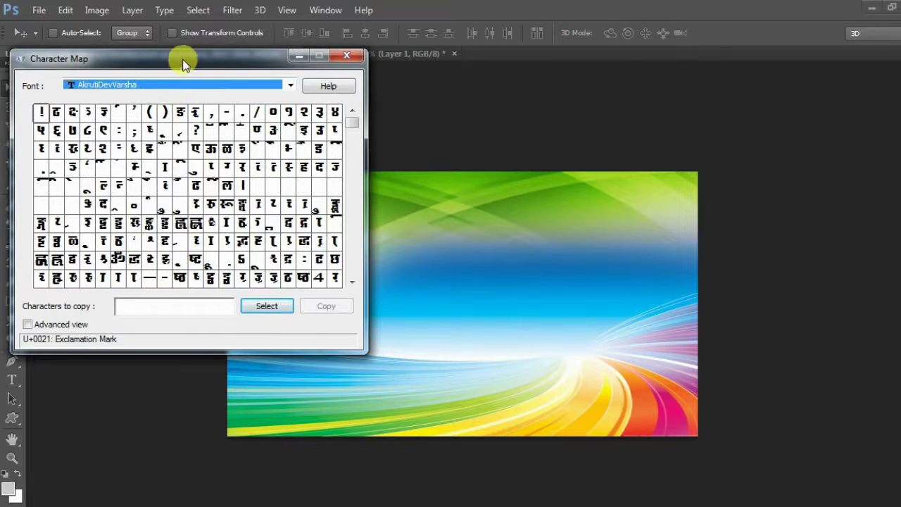
left_click_drag(185, 61, 413, 87)
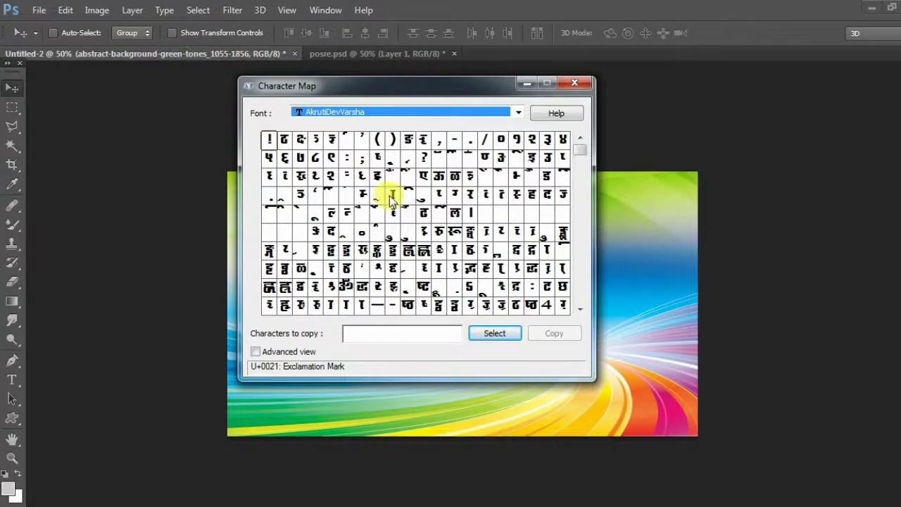
left_click(485, 205)
left_click(495, 332)
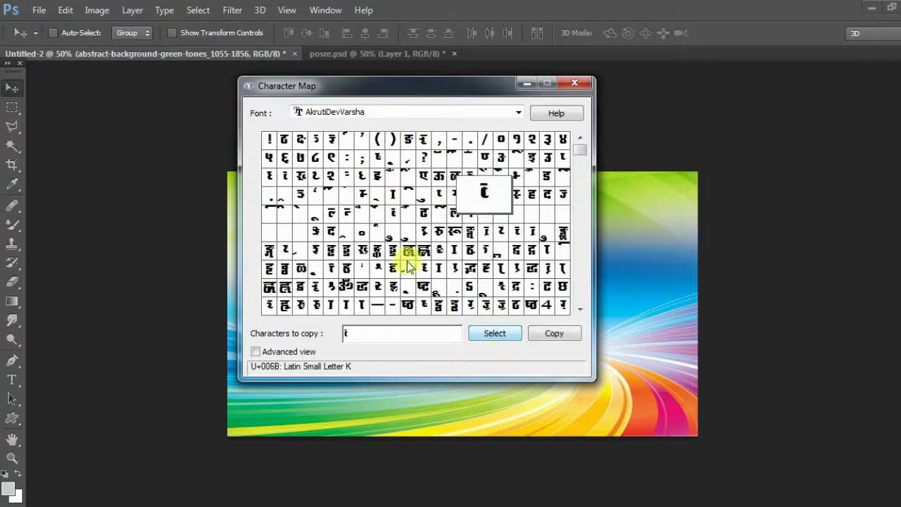
left_click(392, 188)
left_click(497, 334)
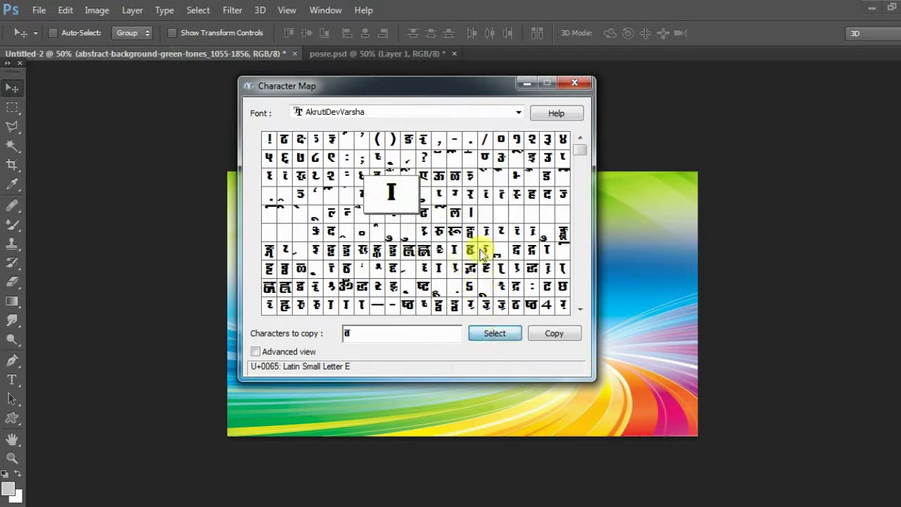
left_click(485, 250)
left_click(494, 333)
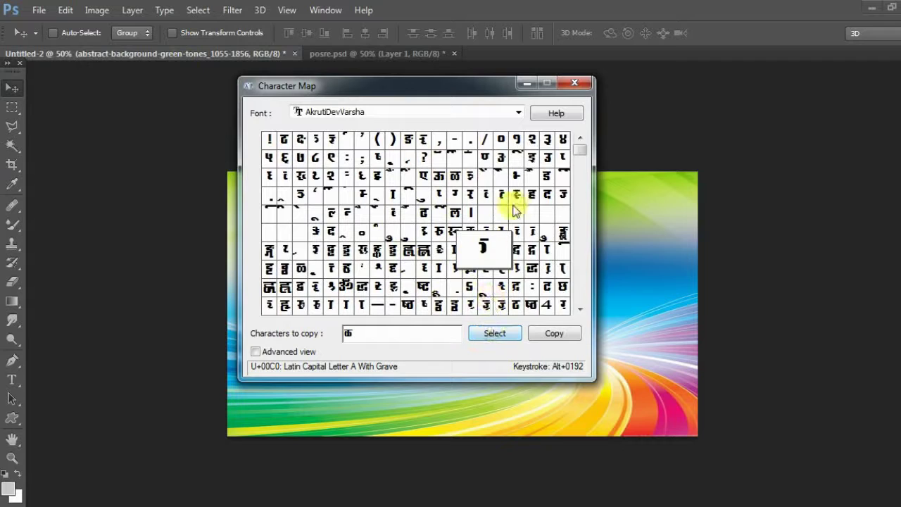
Add ह, ल and the ु sign to the characters to copy, completing the word कहलु followed by a space
left_click(531, 195)
left_click(500, 332)
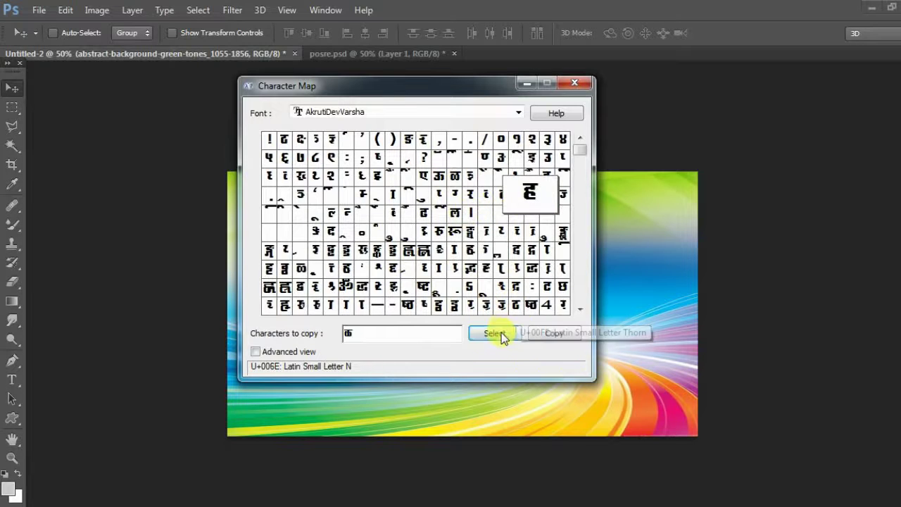
left_click(457, 212)
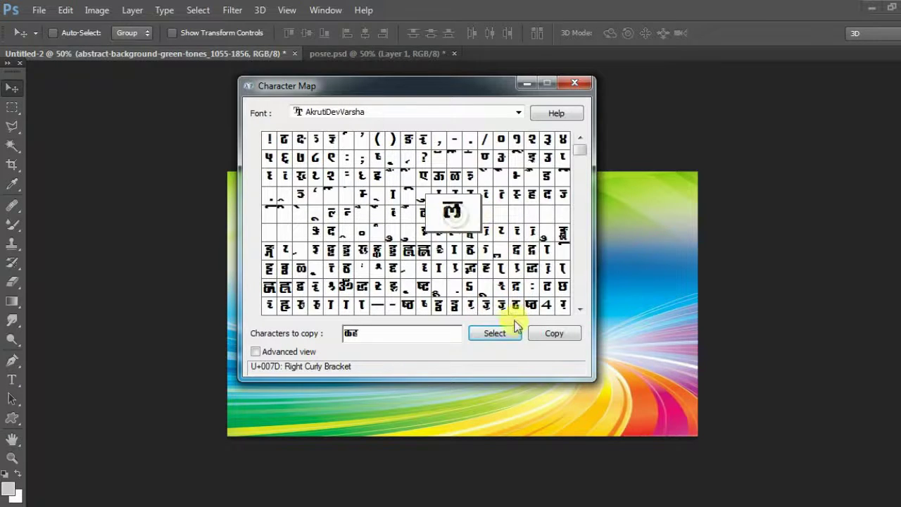
left_click(510, 335)
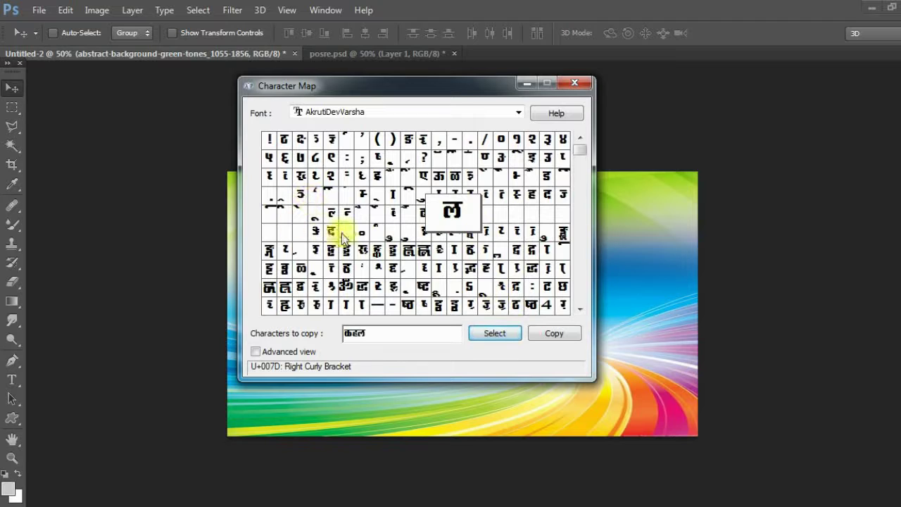
left_click(398, 250)
left_click(488, 333)
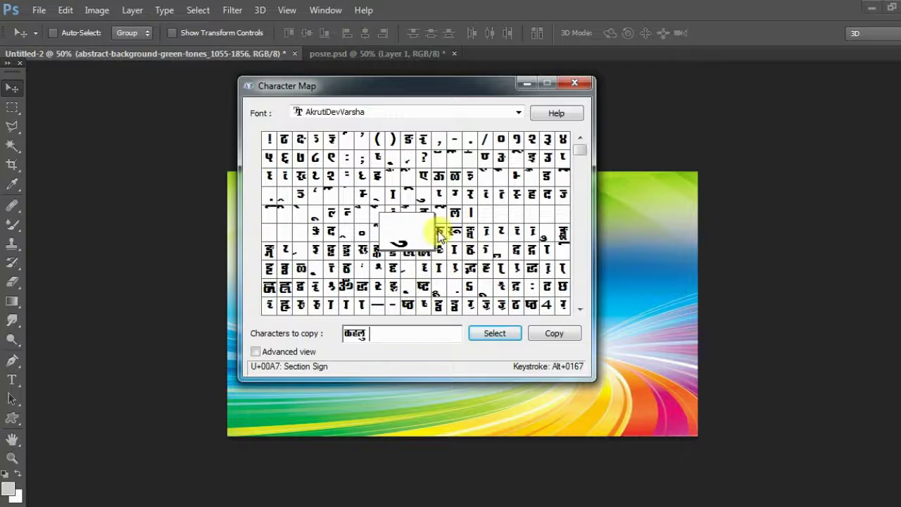
Compose the syllable का after कहलु from its component glyphs
left_click(492, 193)
left_click(495, 332)
left_click(393, 193)
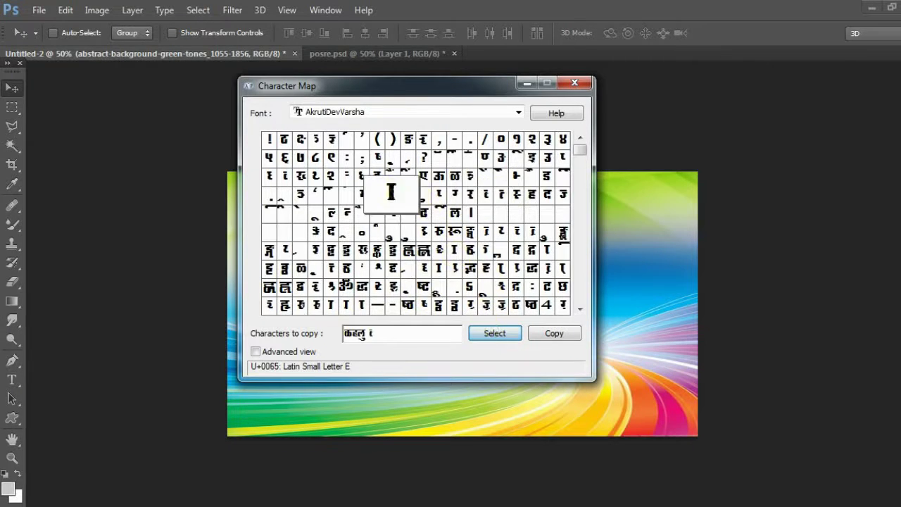
left_click(506, 333)
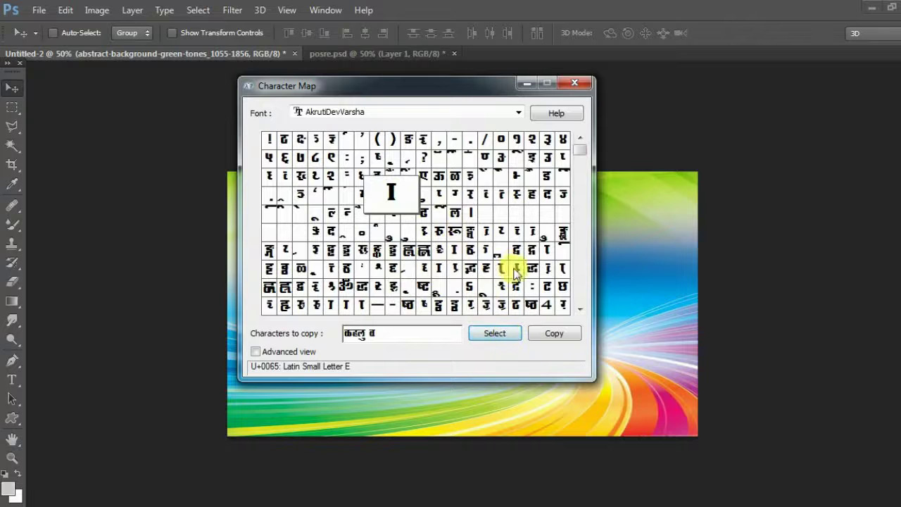
left_click(490, 256)
left_click(503, 331)
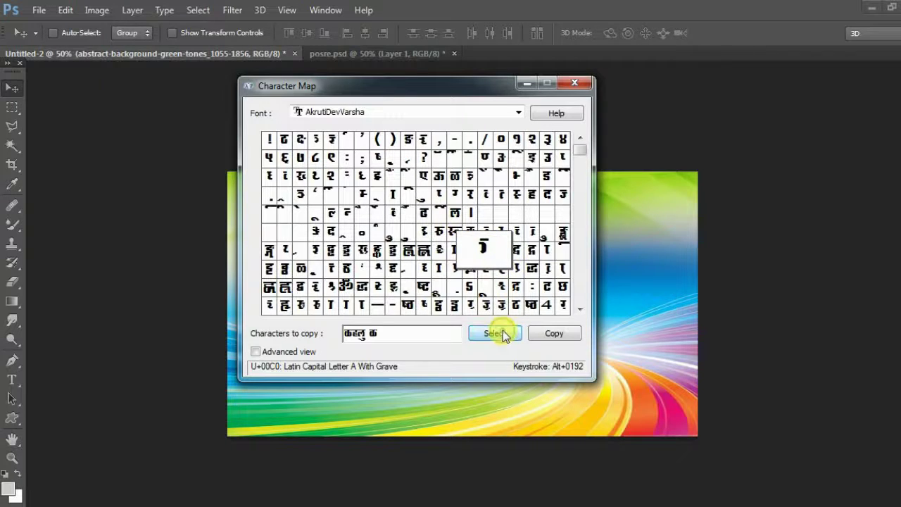
left_click(393, 193)
left_click(497, 337)
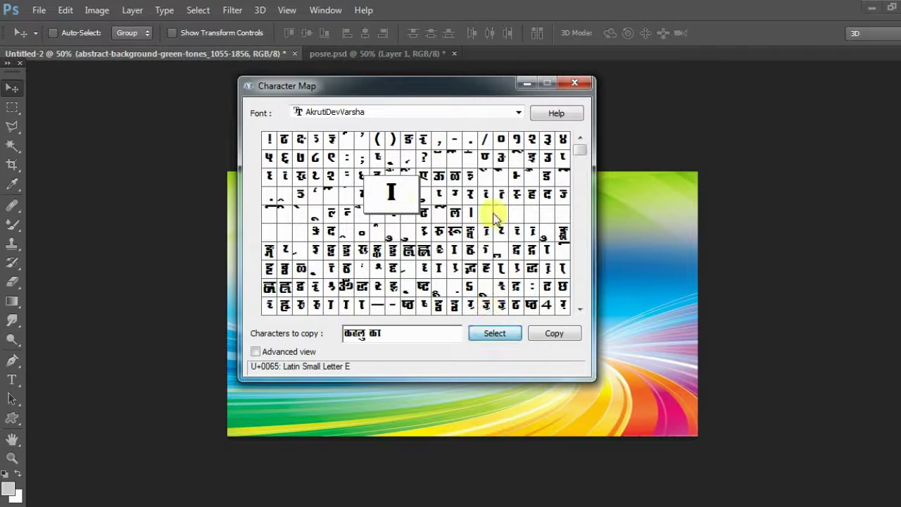
Complete the word काहे with ह and the े sign, and copy the whole phrase कहलु काहे
left_click(533, 194)
left_click(509, 332)
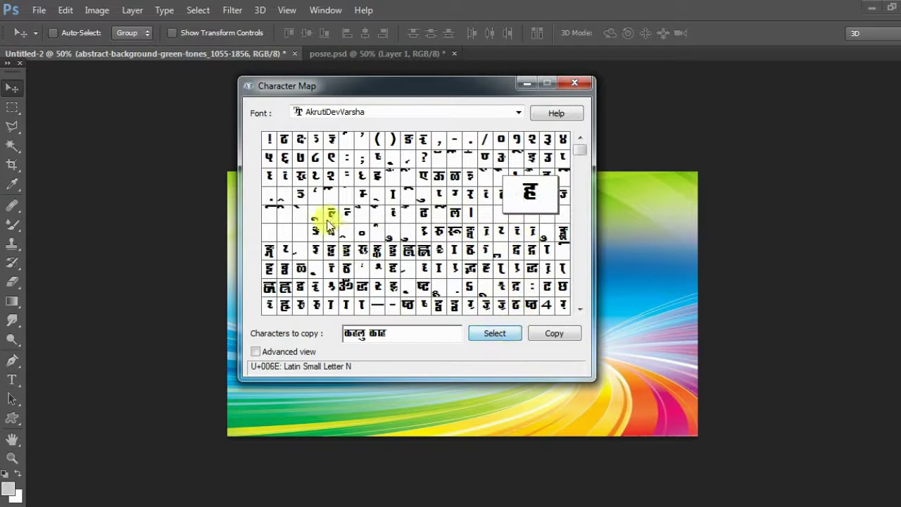
left_click(302, 210)
left_click(473, 335)
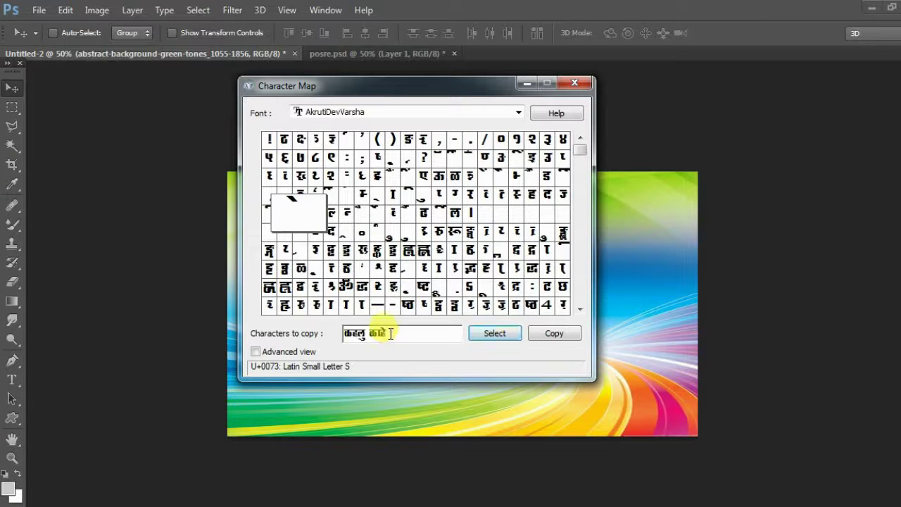
left_click_drag(393, 333, 310, 337)
key("ctrl+c")
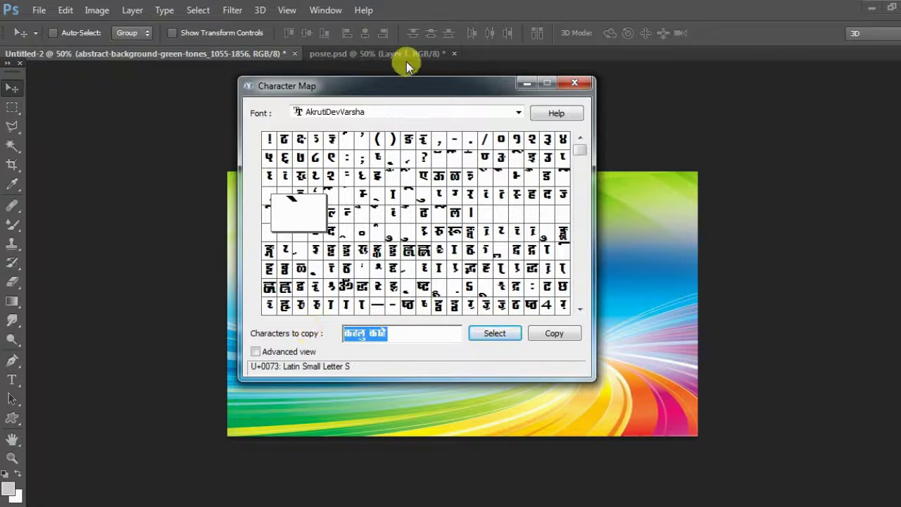
Add a text layer across the lower middle of the background, set its font to AkrutiDevVarsha and paste the copied phrase कहलु काहे
left_click(527, 83)
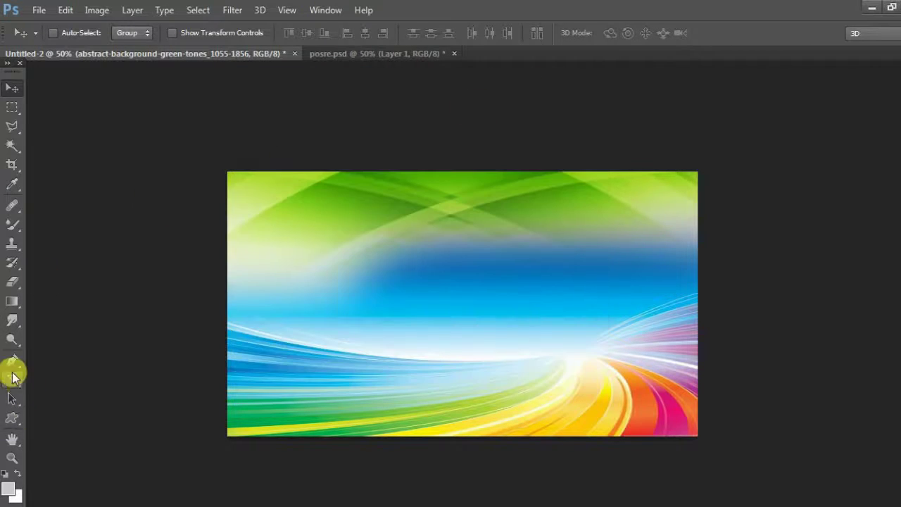
left_click(13, 378)
left_click(356, 346)
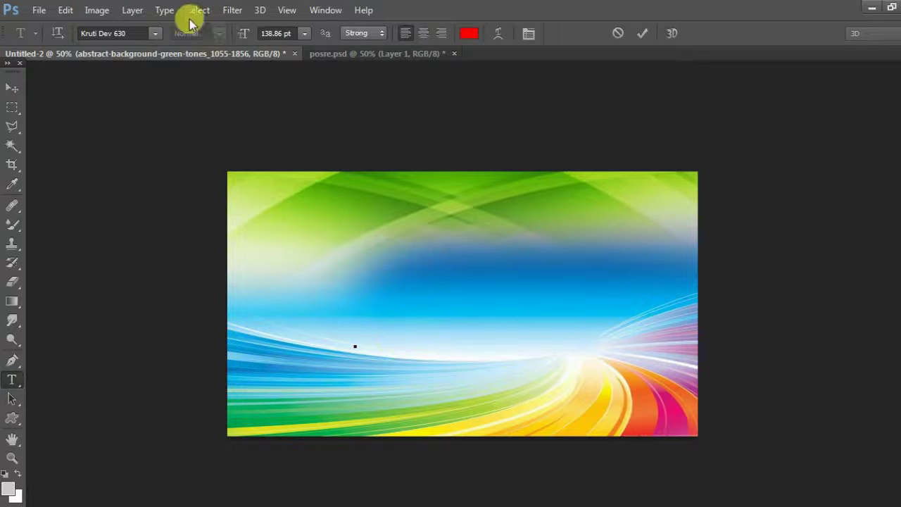
left_click(154, 34)
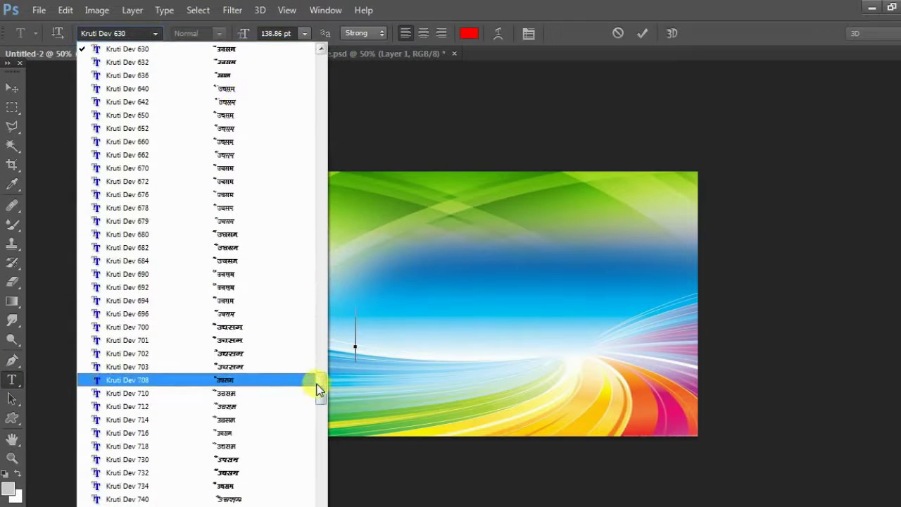
left_click_drag(318, 388, 317, 45)
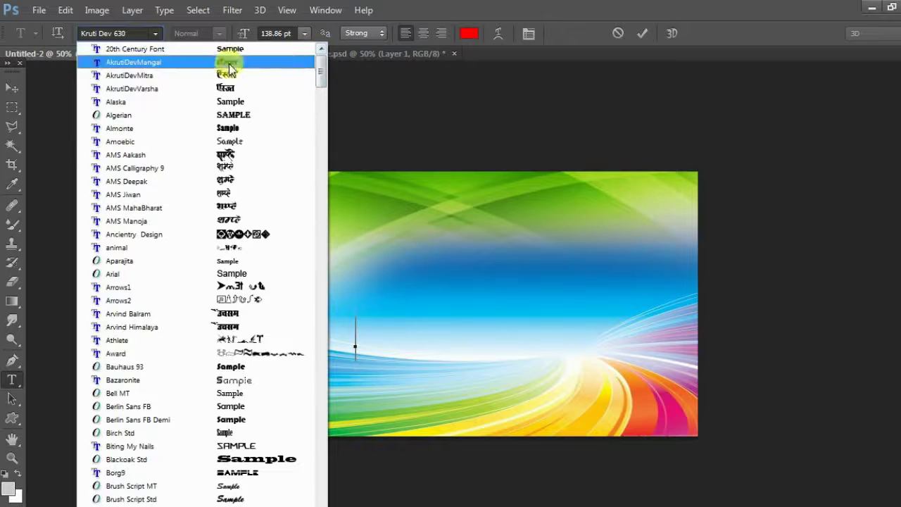
left_click(195, 91)
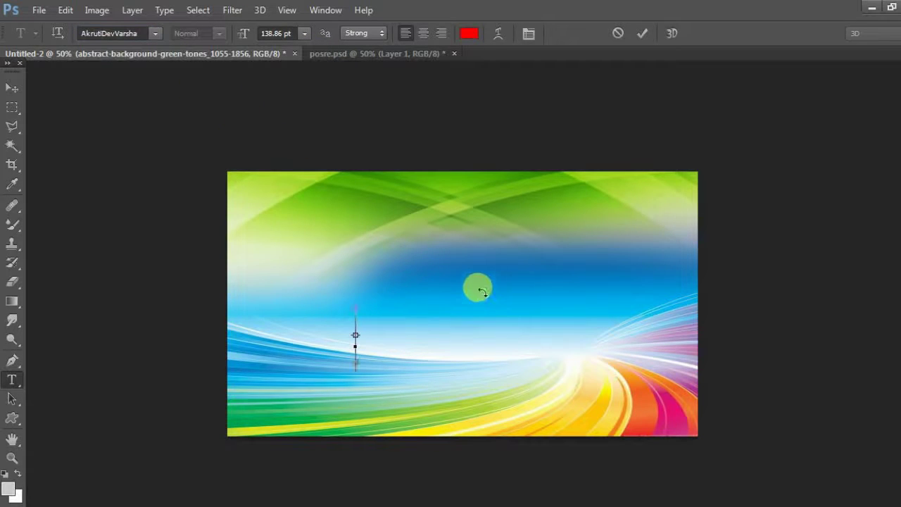
key("ctrl+v")
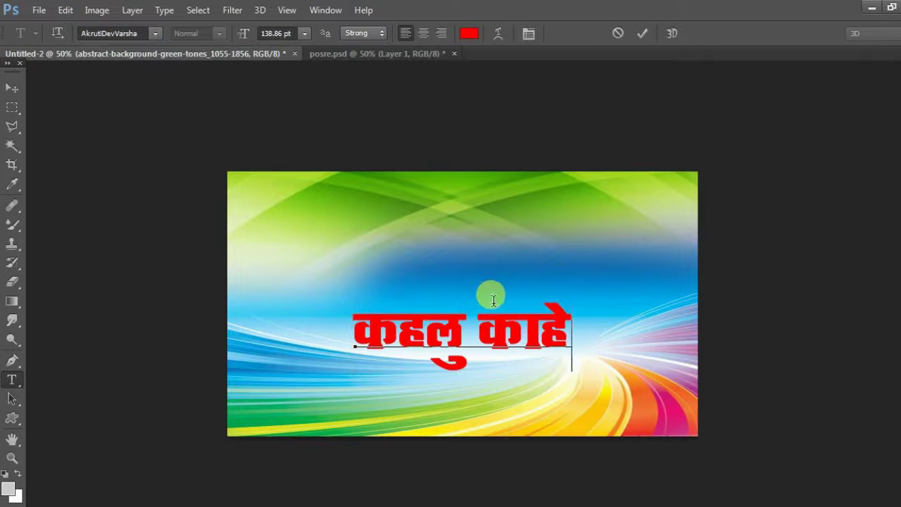
Clear the phrase कहलु काहे from the characters to copy and compose the syllable दि from its component glyphs
left_click(456, 363)
left_click(383, 486)
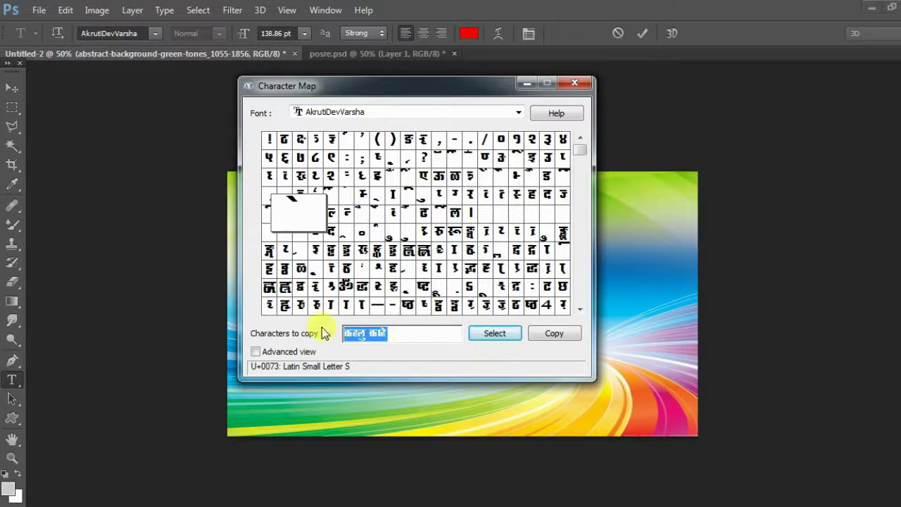
key("BackSpace")
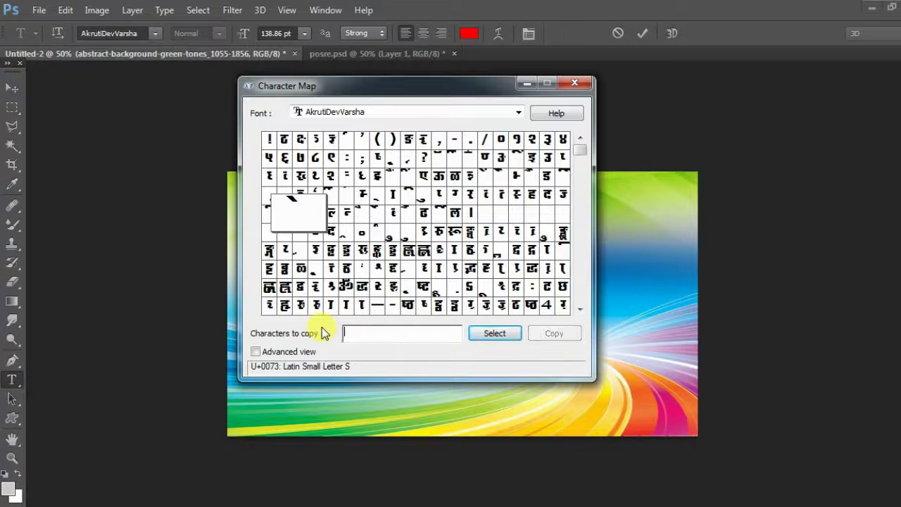
left_click(396, 196)
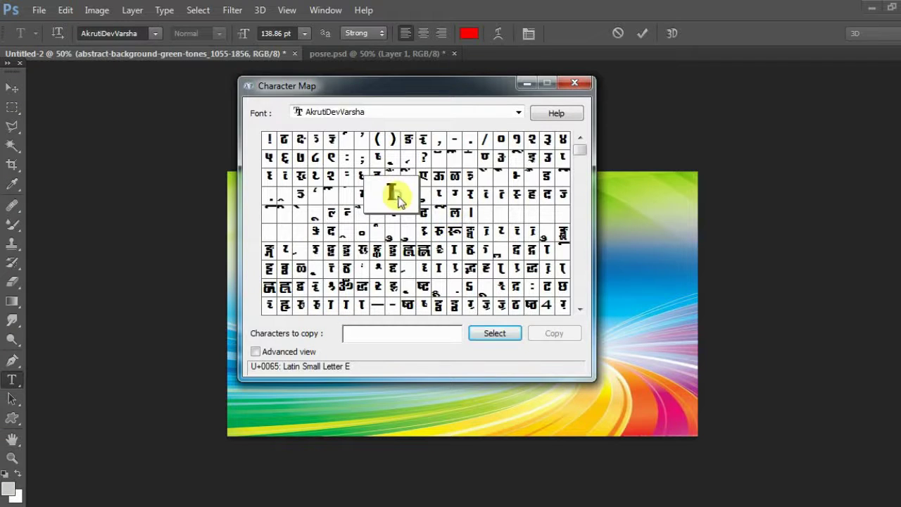
left_click(495, 333)
left_click(407, 201)
left_click(494, 333)
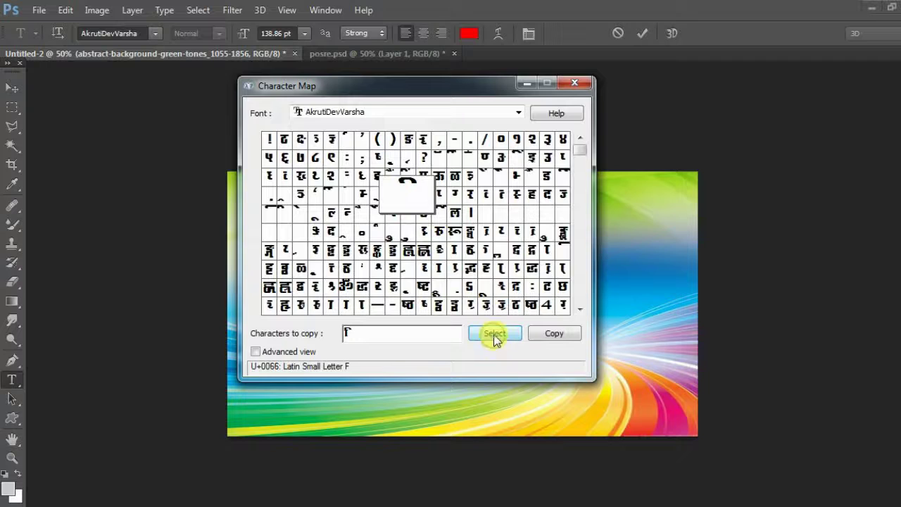
left_click(548, 194)
left_click(495, 333)
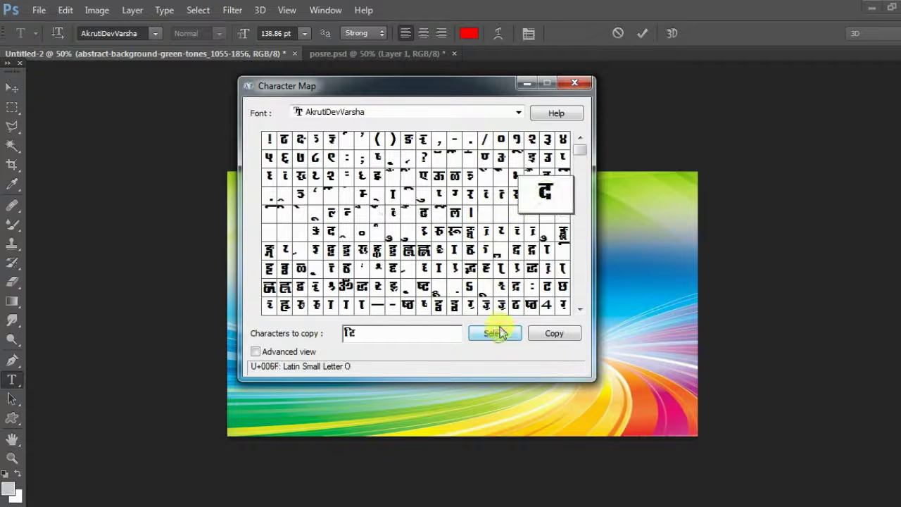
Add ह, ल and the ु sign to the characters to copy, completing the word दिहलु
left_click(501, 195)
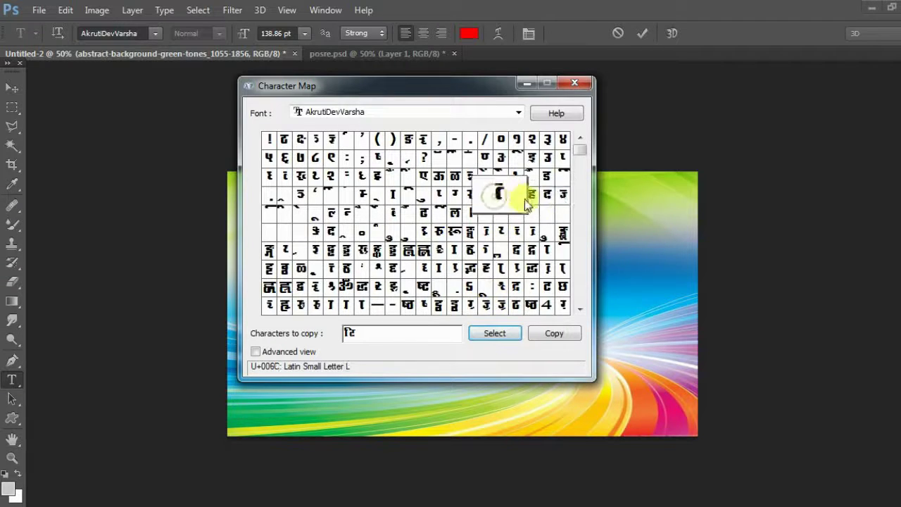
left_click(530, 199)
left_click(497, 337)
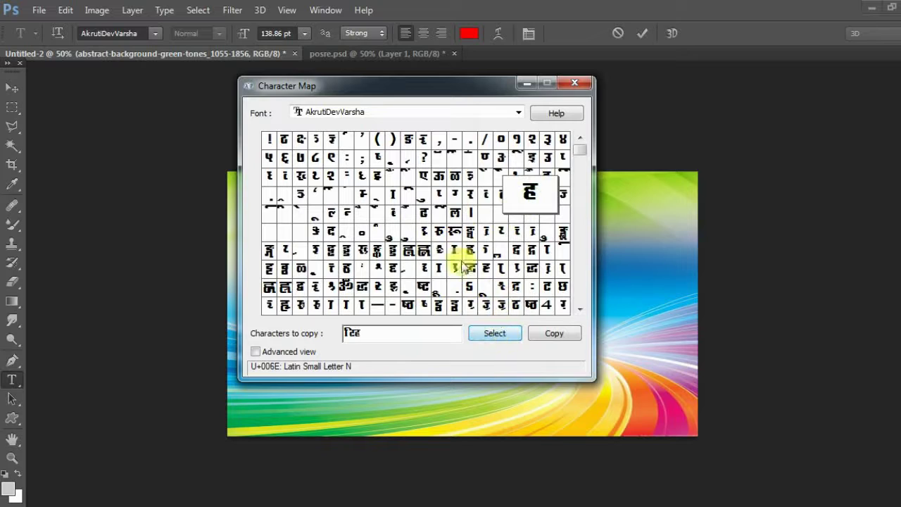
left_click(469, 210)
left_click(461, 236)
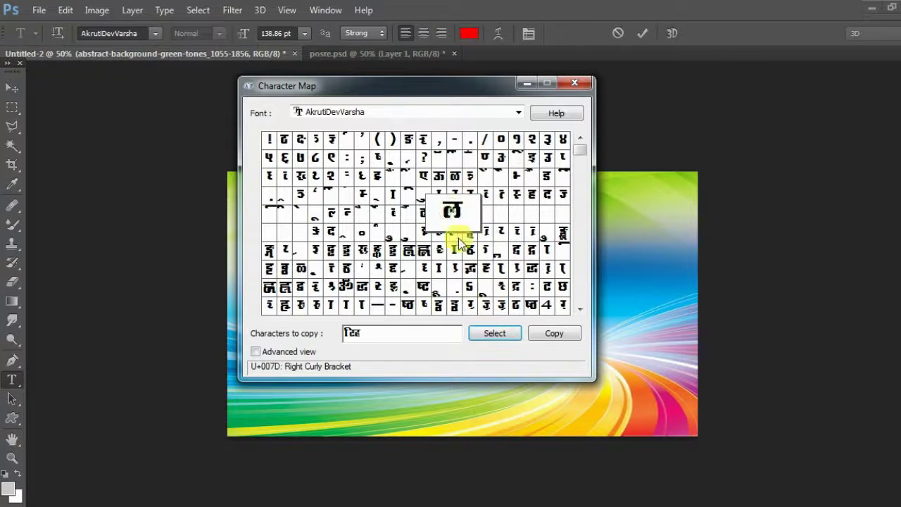
left_click(495, 333)
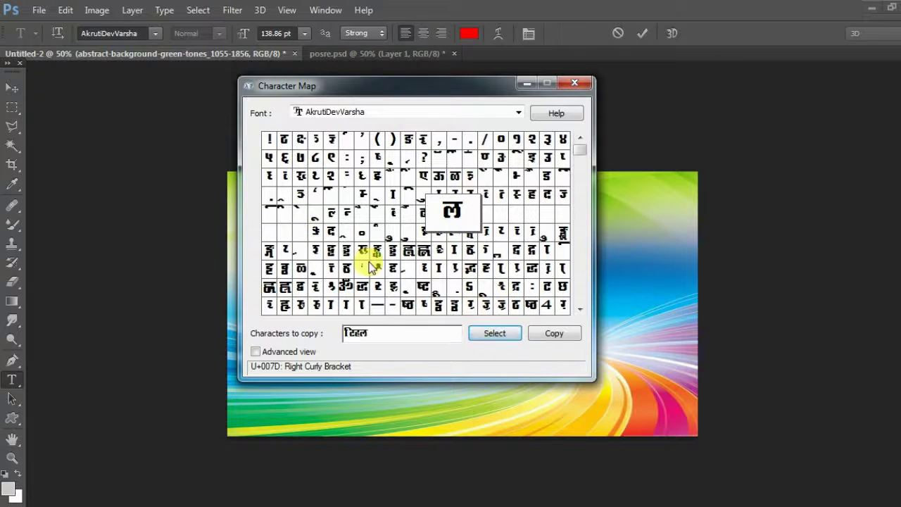
left_click(403, 241)
left_click(495, 333)
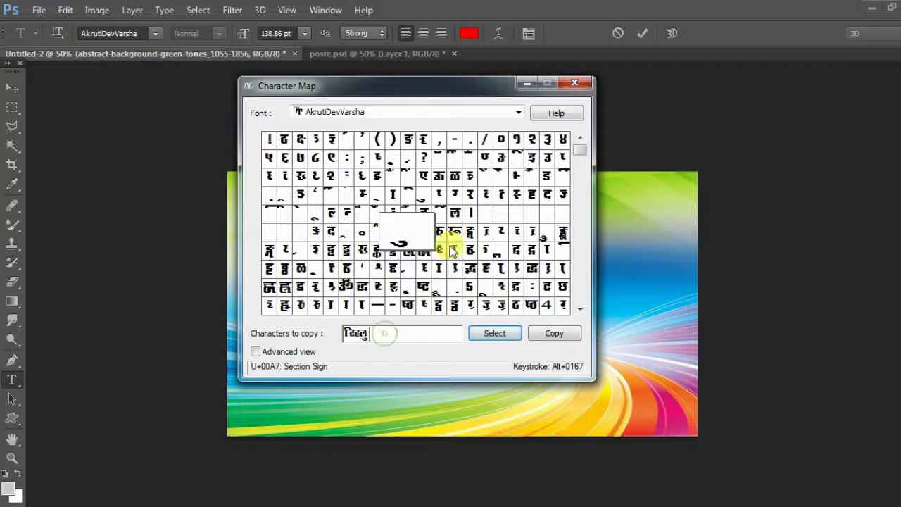
Add a space and the letter त after दिहलु, copy the whole phrase and minimize Character Map
left_click(520, 196)
left_click(495, 333)
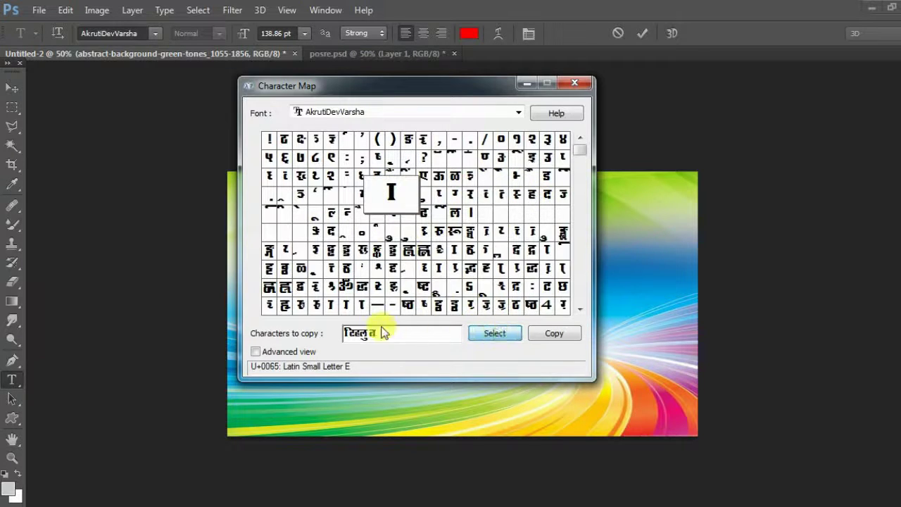
left_click_drag(396, 333, 307, 337)
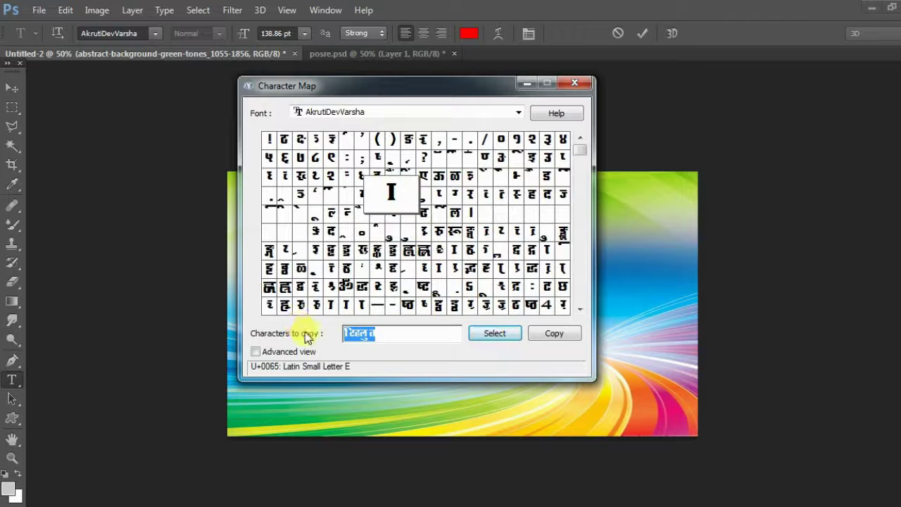
left_click(522, 87)
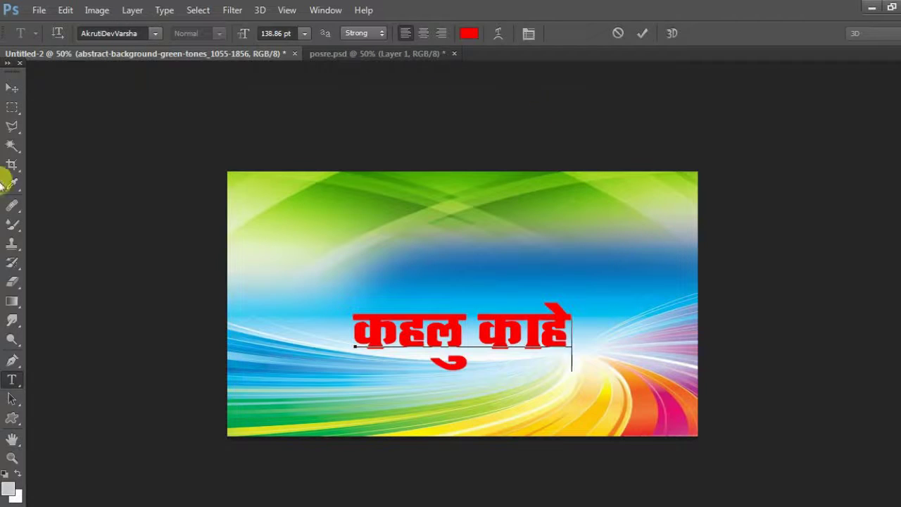
Commit the कहलु काहे text and shift its layer slightly to the left on the background
left_click(12, 86)
right_click(390, 336)
left_click(412, 343)
left_click_drag(412, 343, 388, 343)
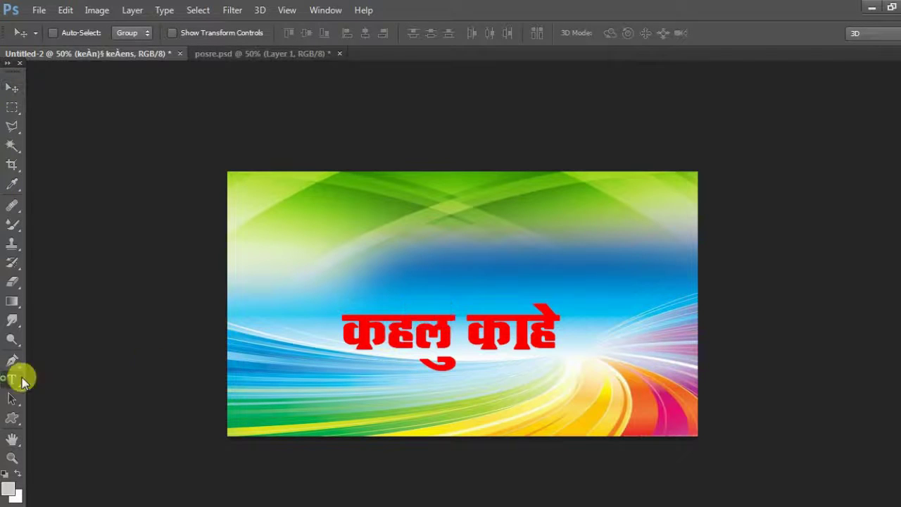
Add a second text layer above कहलु काहे, paste the phrase दिहलु त and correct the spacing before त
left_click(12, 379)
left_click(333, 228)
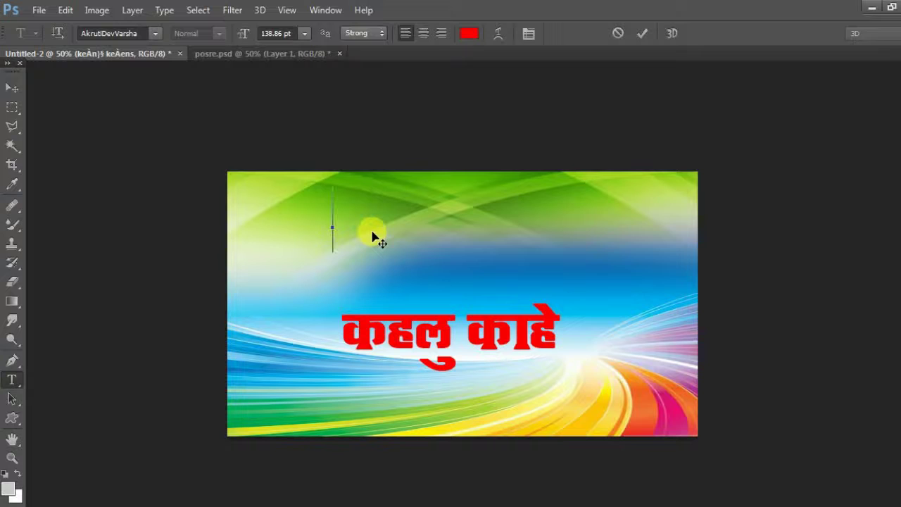
key("ctrl")
type("टिहलुत")
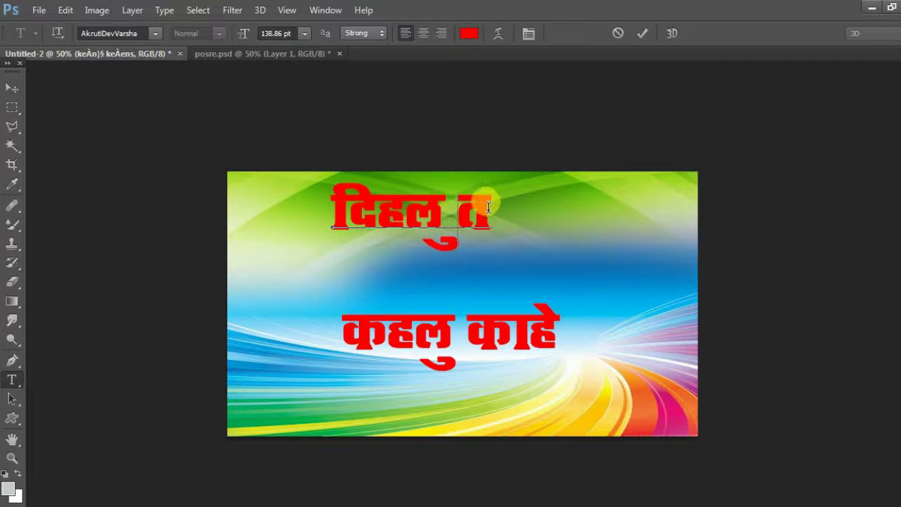
key("BackSpace")
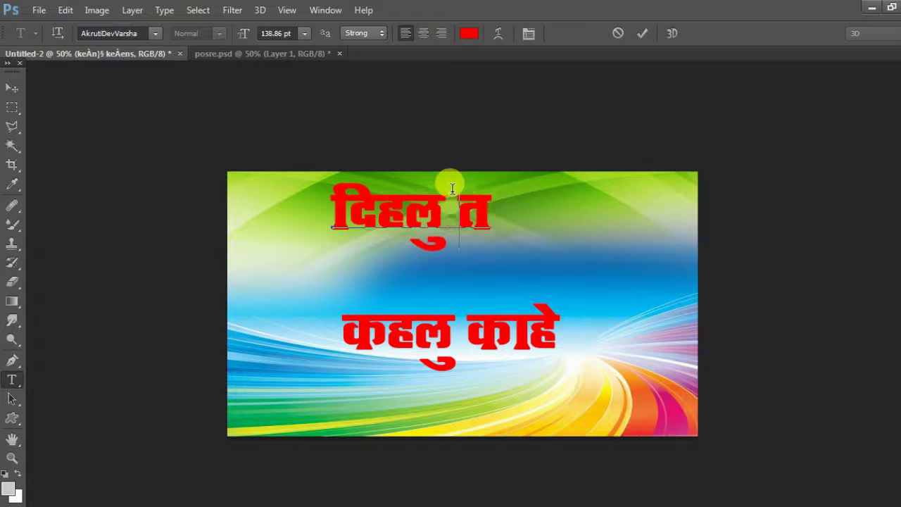
key("BackSpace")
Enlarge the whole दिहलु त text to 156.86 pt
key("ctrl+a")
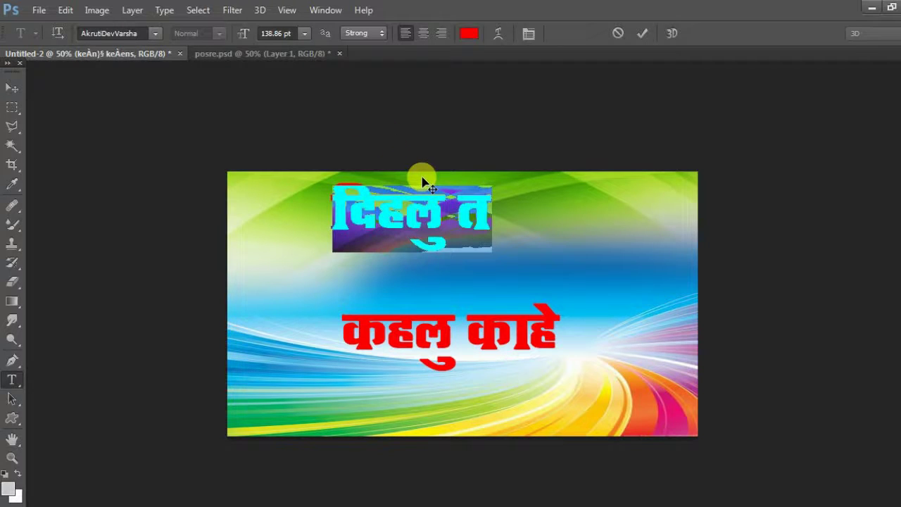
key("ctrl+shift+period")
key("ctrl+shift+period")
key("ctrl+shift+period")
key("ctrl+shift+period")
key("ctrl+shift+period")
key("ctrl+shift+period")
key("ctrl+shift+period")
key("ctrl+shift+period")
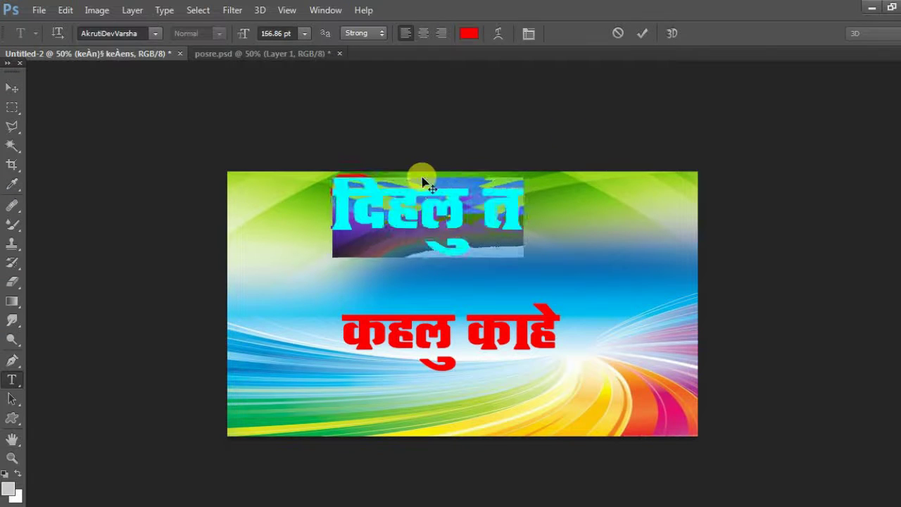
Move the दिहलु त text down and slightly right so it sits just above कहलु काहे
left_click(10, 84)
right_click(413, 192)
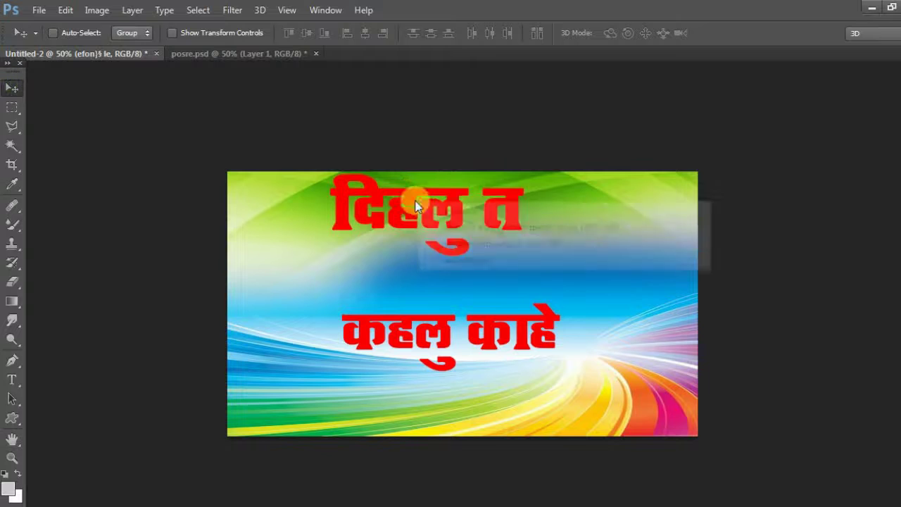
left_click(428, 209)
left_click_drag(428, 209, 429, 240)
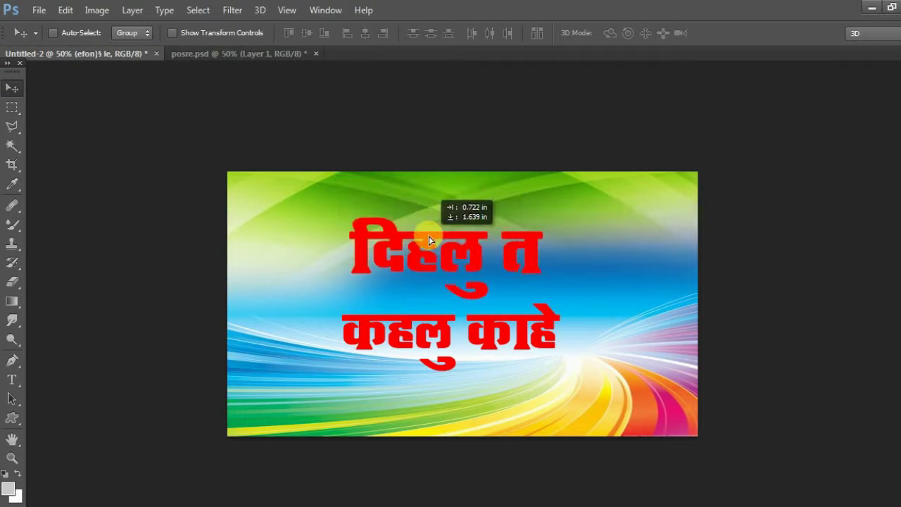
Nudge the कहलु काहे text up so it sits closely beneath दिहलु त, keeping its layer selected
right_click(431, 331)
left_click(443, 329)
left_click_drag(436, 330, 429, 342)
right_click(426, 346)
left_click(442, 352)
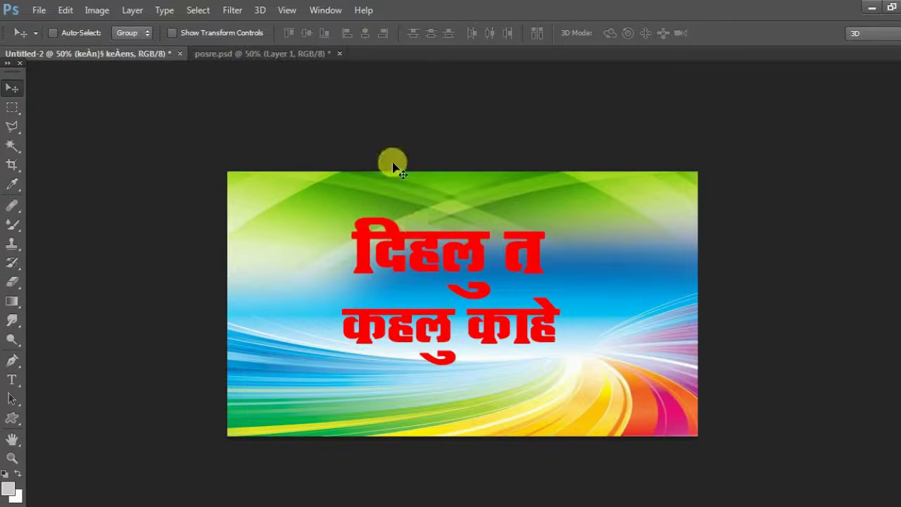
Apply the Alien Skin Eye Candy 7 Extrude effect with solid green side faces to the कहलु काहे text
left_click(233, 10)
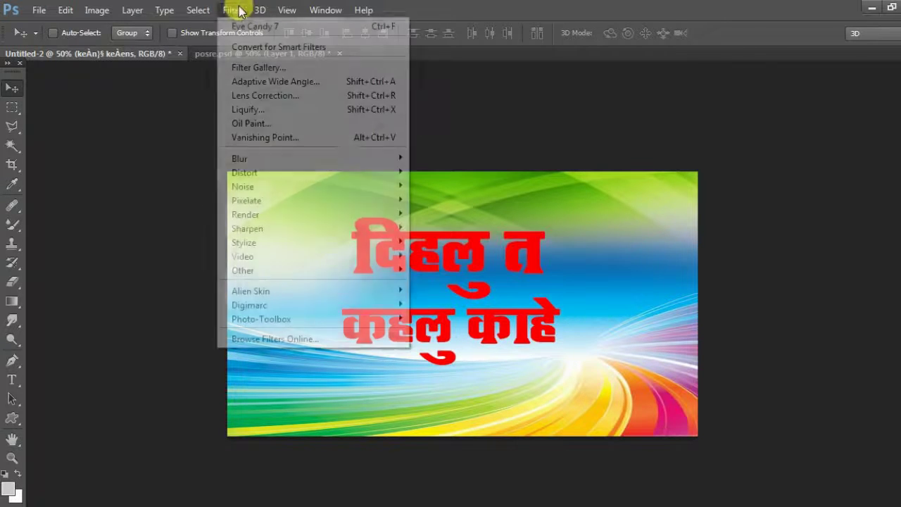
mouse_move(310, 291)
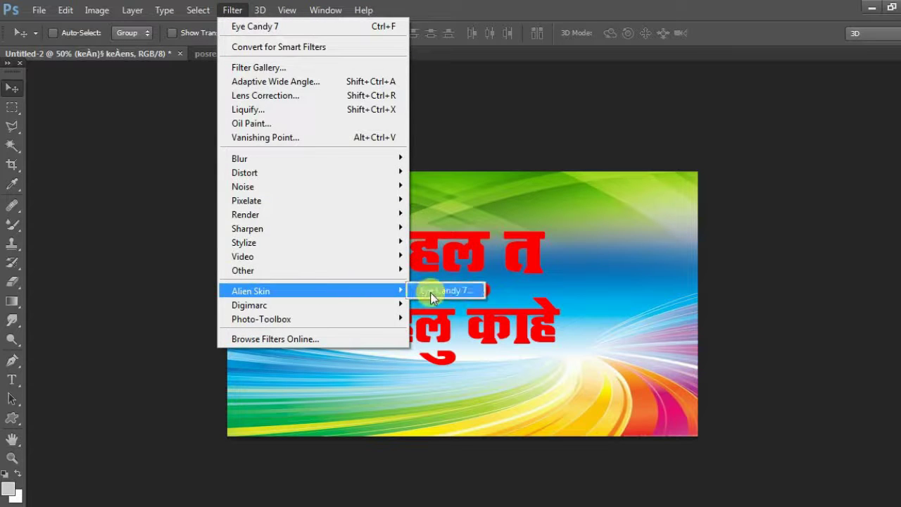
left_click(429, 292)
left_click(456, 233)
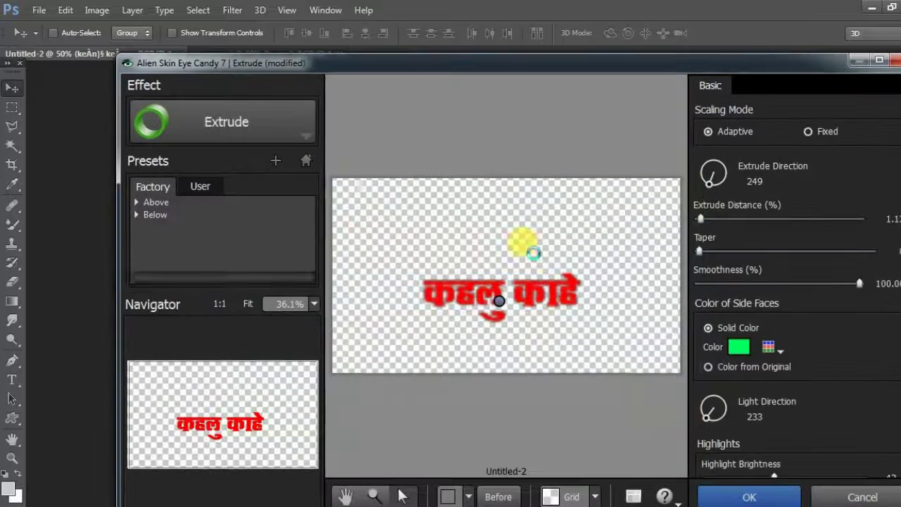
scroll(499, 299, "up", 4)
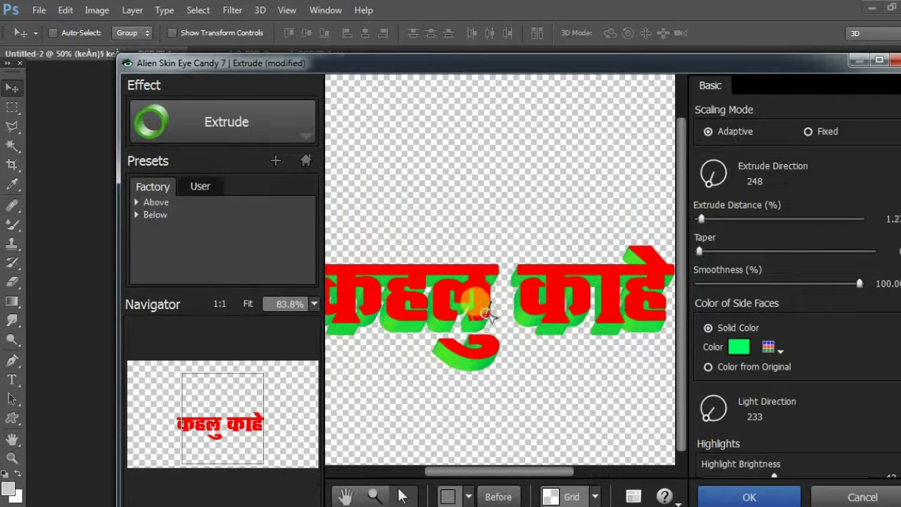
left_click(745, 496)
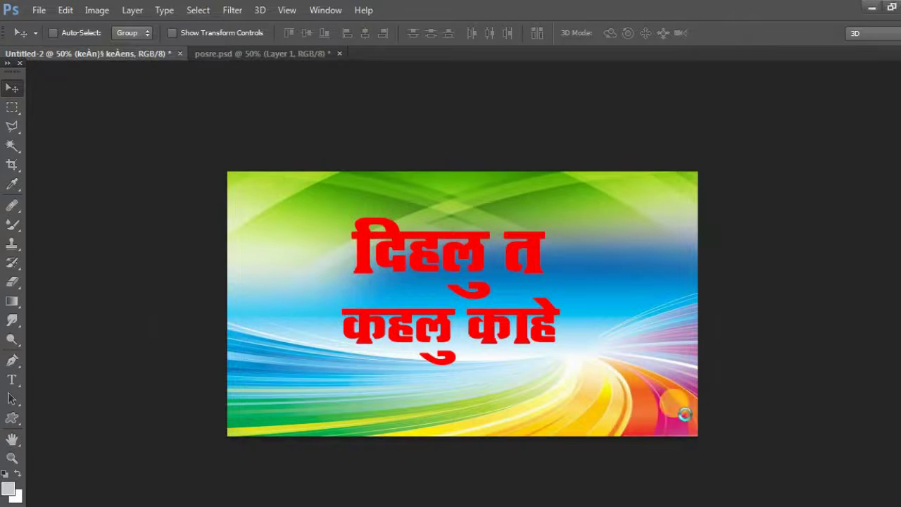
Select the दिहलु त text layer and apply the same green Eye Candy 7 Extrude effect to it
right_click(465, 247)
left_click(479, 245)
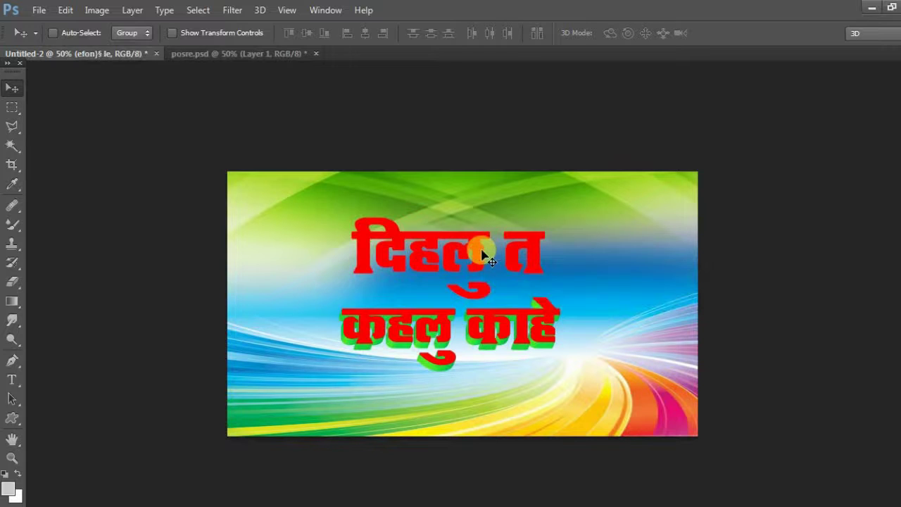
left_click(470, 240)
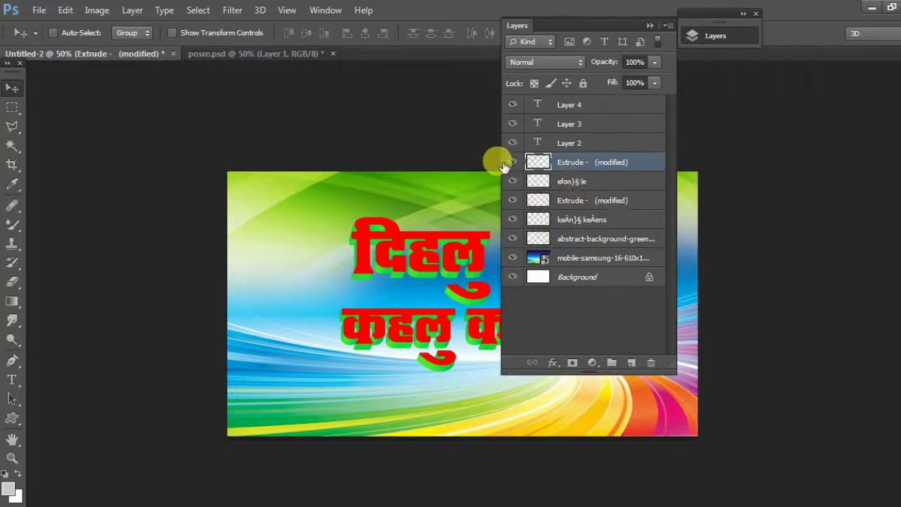
Select the दिहलु त letter layer below its Extrude layer and add a Stroke layer style to it
key("F7")
left_click(597, 183)
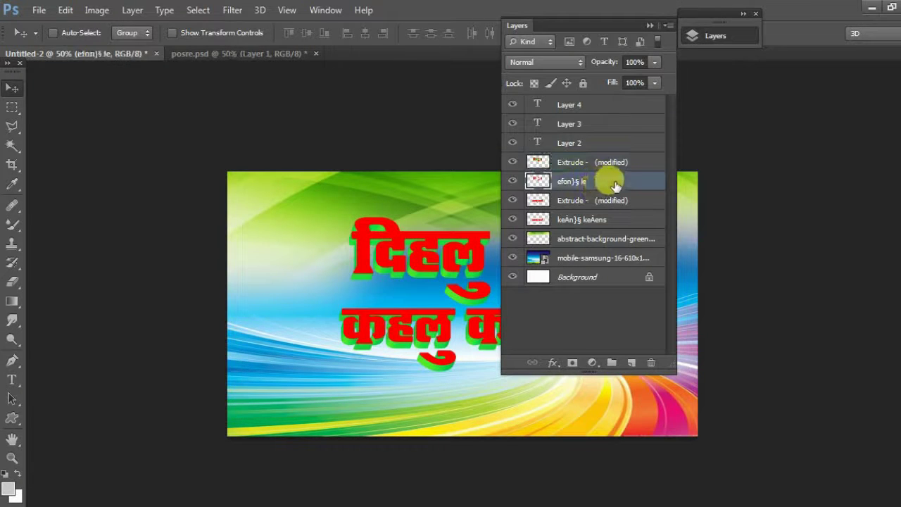
left_click(650, 26)
left_click(132, 10)
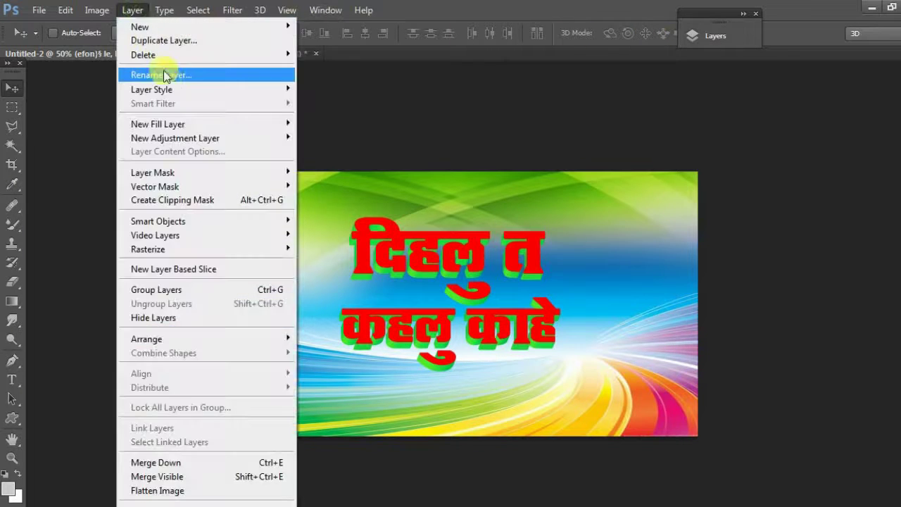
mouse_move(175, 92)
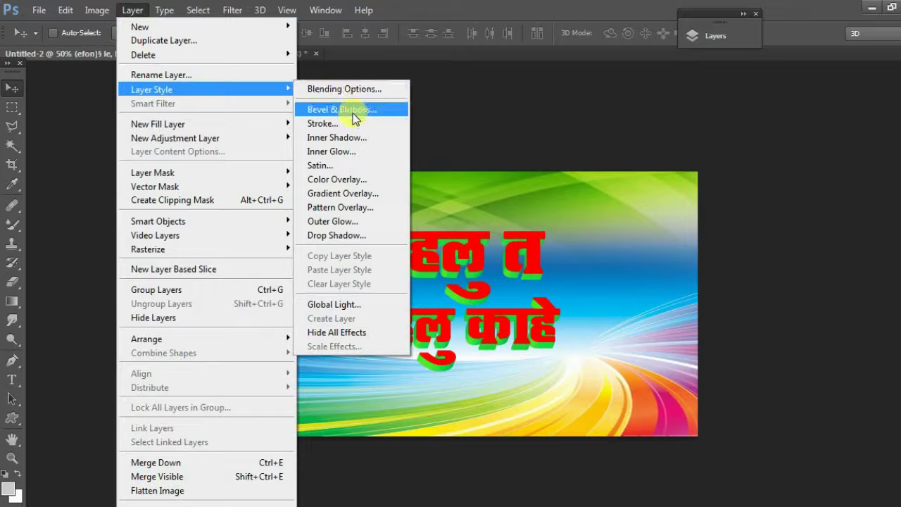
left_click(354, 123)
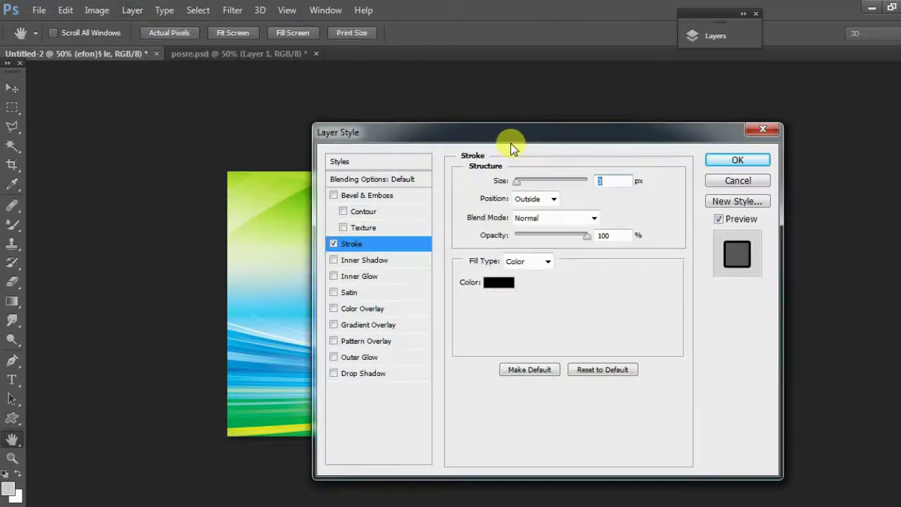
Set the दिहलु त stroke to white with a size of 5 px
mouse_move(514, 138)
left_mouse_down()
mouse_move(740, 148)
mouse_move(700, 155)
left_mouse_up()
left_click(713, 284)
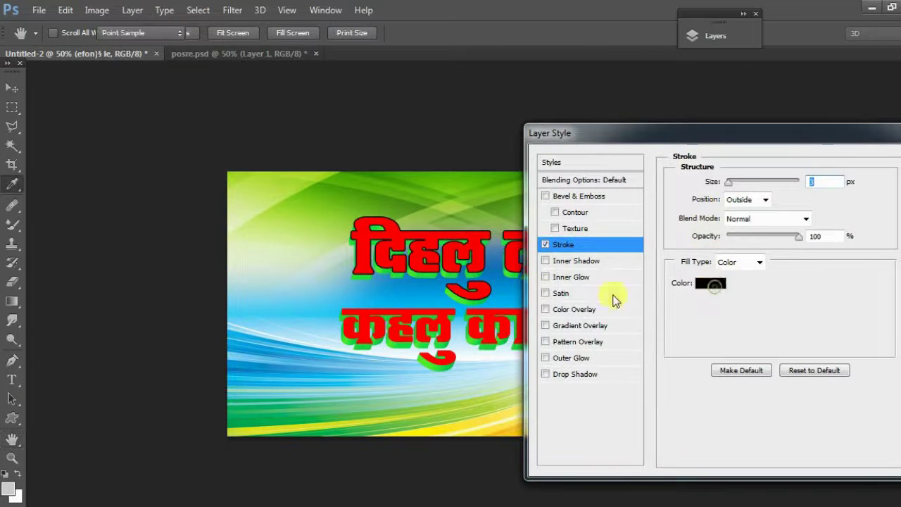
left_click(53, 273)
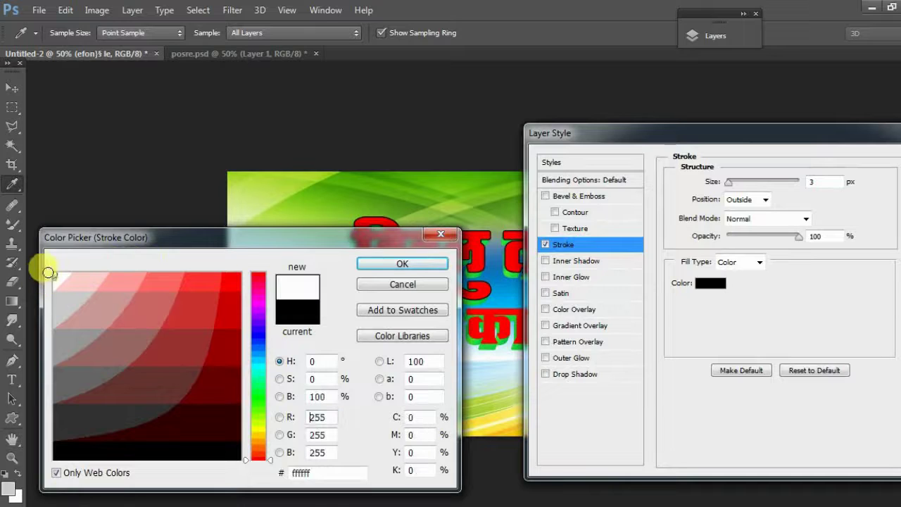
left_click(402, 263)
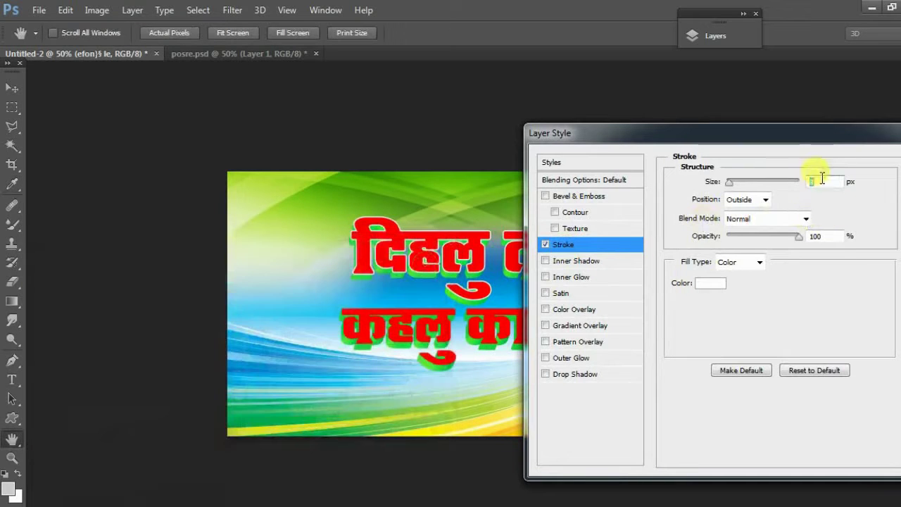
scroll(823, 178, "up", 2)
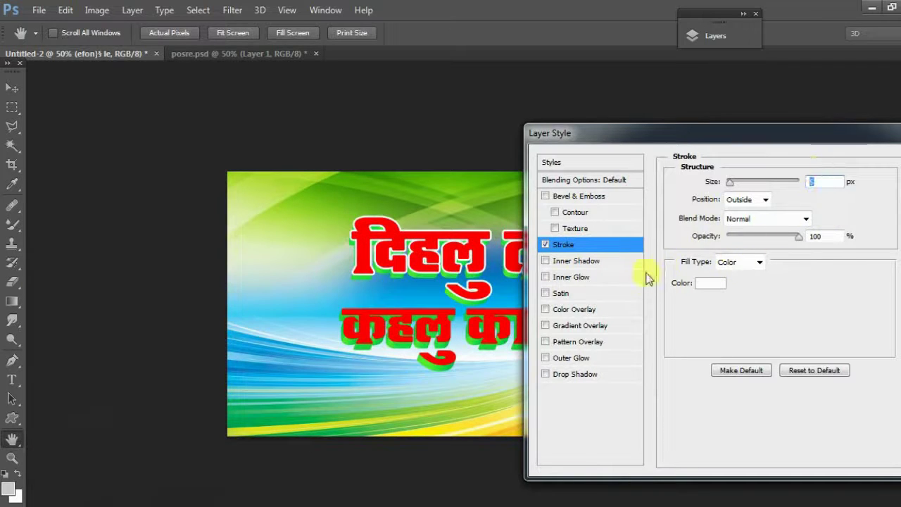
Add a linear black-to-magenta (ff00ff) Gradient Overlay to the दिहलु त letters and apply the layer style
left_click(584, 330)
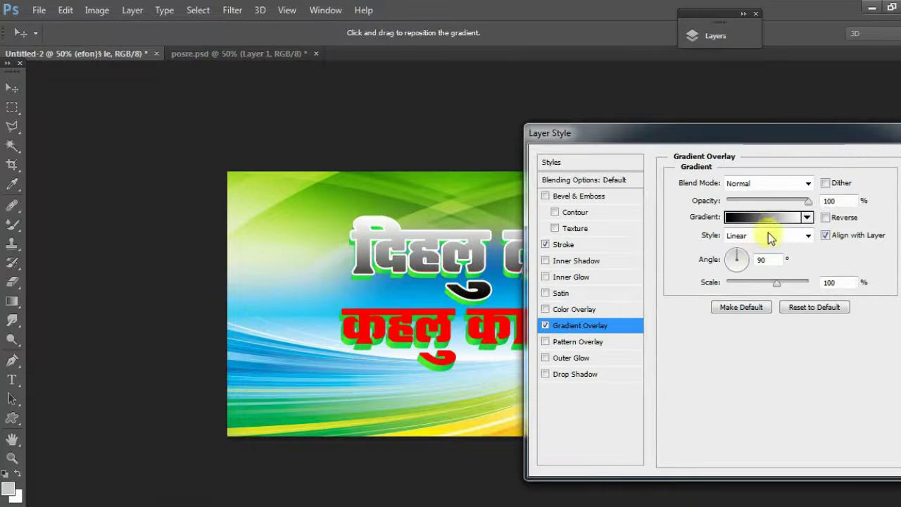
left_click(769, 219)
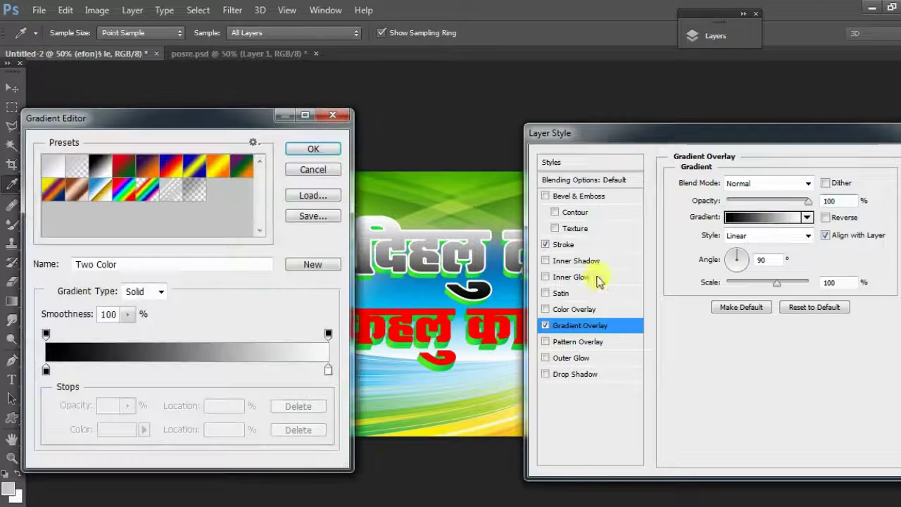
left_click(329, 370)
left_click(111, 431)
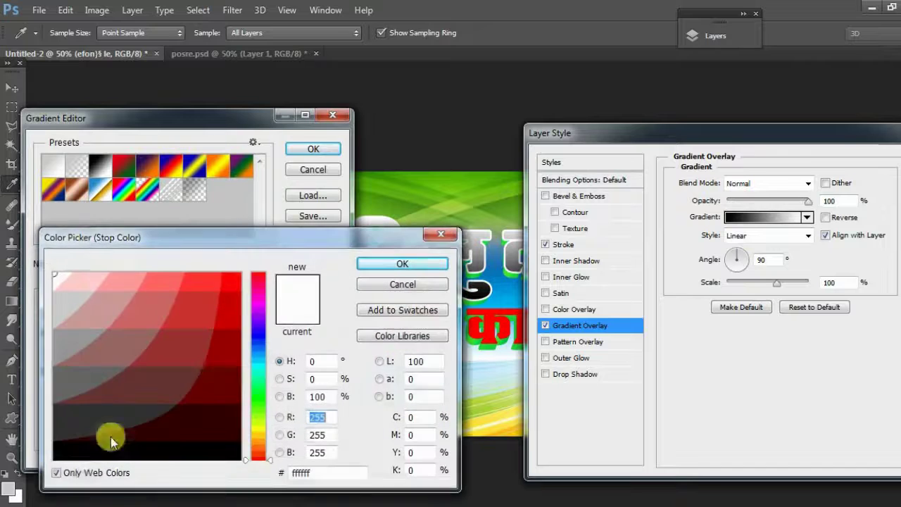
left_click(255, 335)
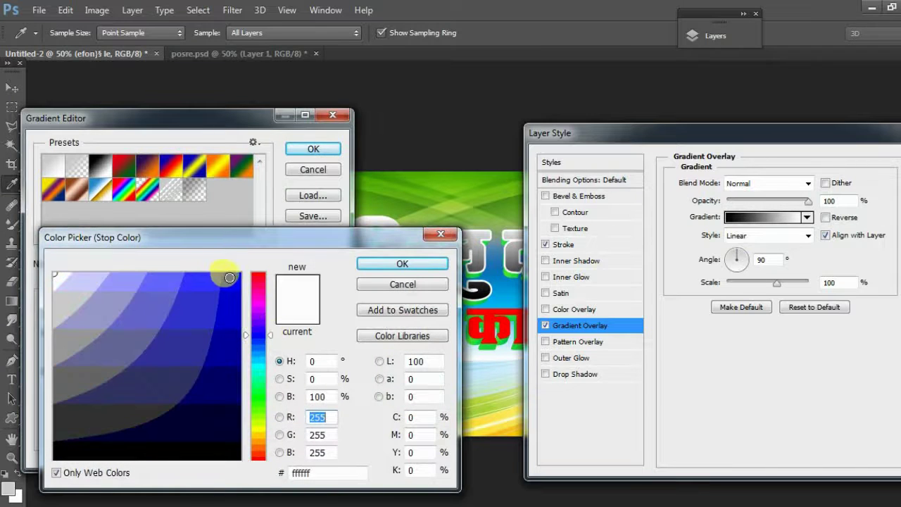
left_click(238, 275)
left_click(256, 306)
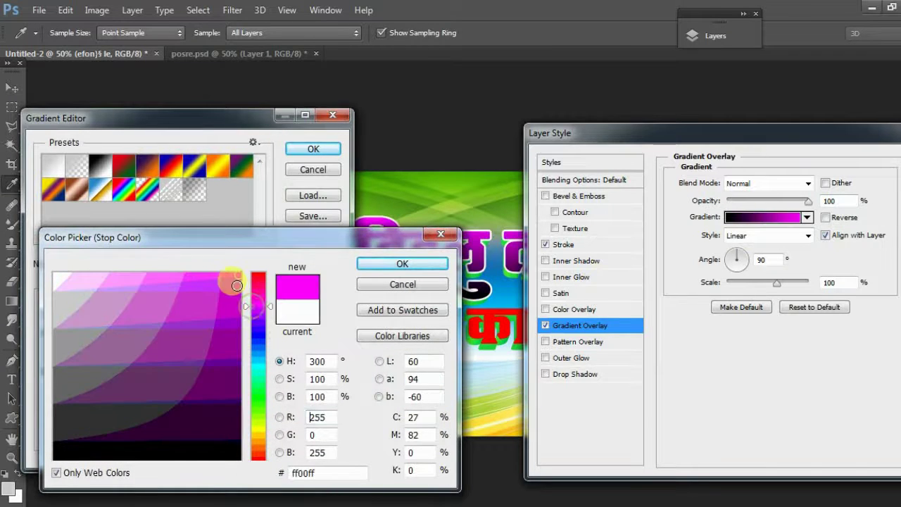
left_click(388, 266)
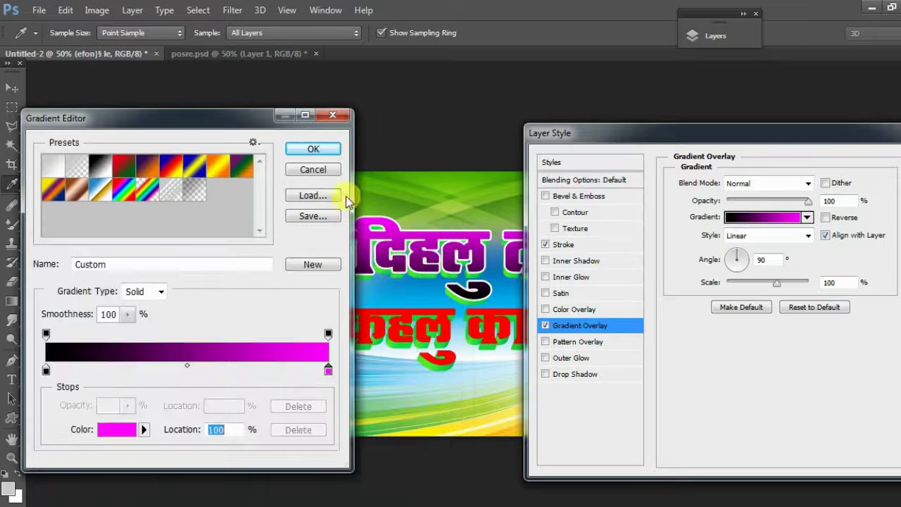
left_click(330, 150)
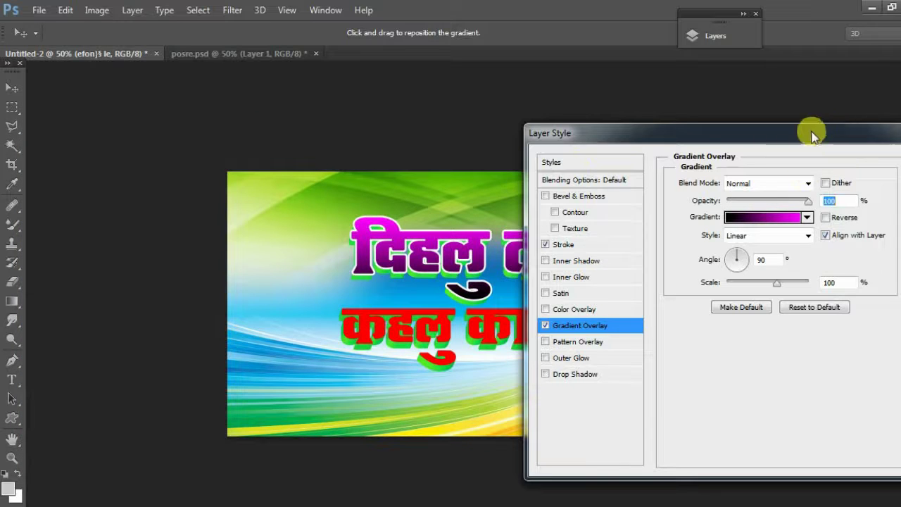
left_click_drag(812, 133, 629, 146)
left_click(767, 174)
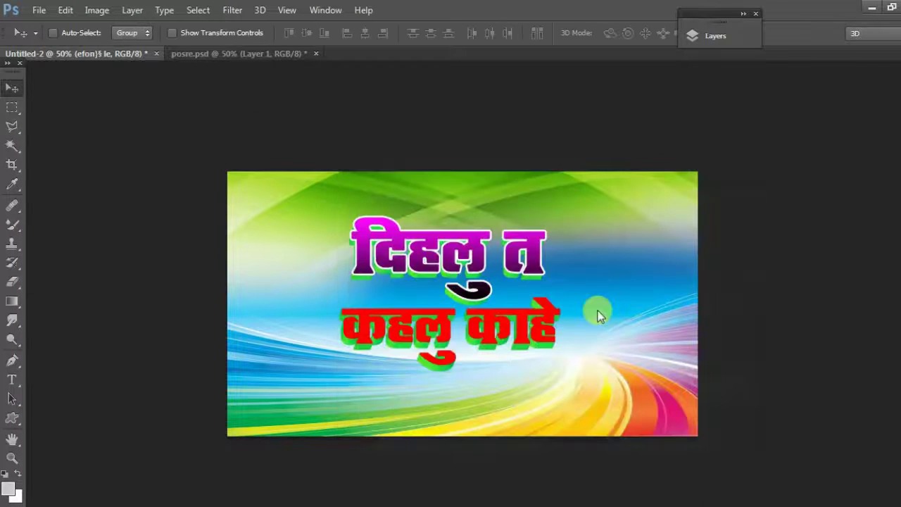
Select the कहलु काहे letter layer rather than its Extrude layer
right_click(488, 324)
left_click(525, 331)
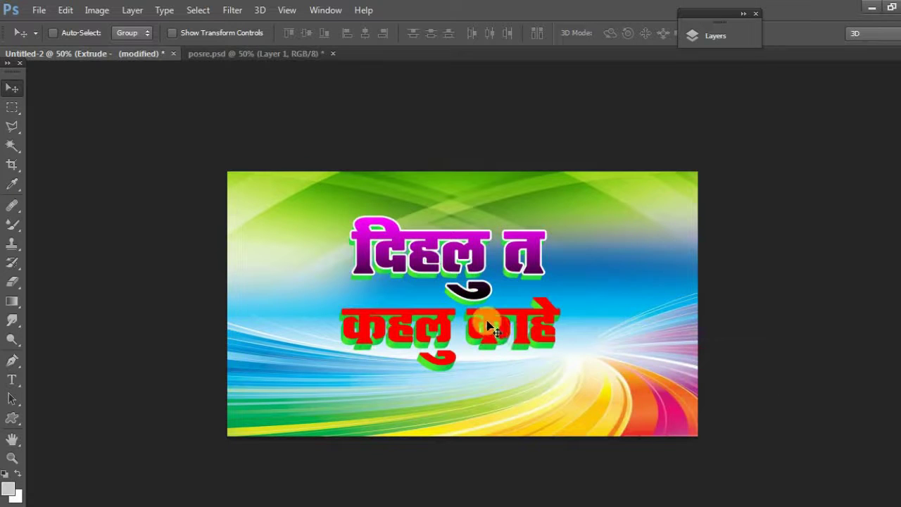
right_click(487, 323)
left_click(746, 19)
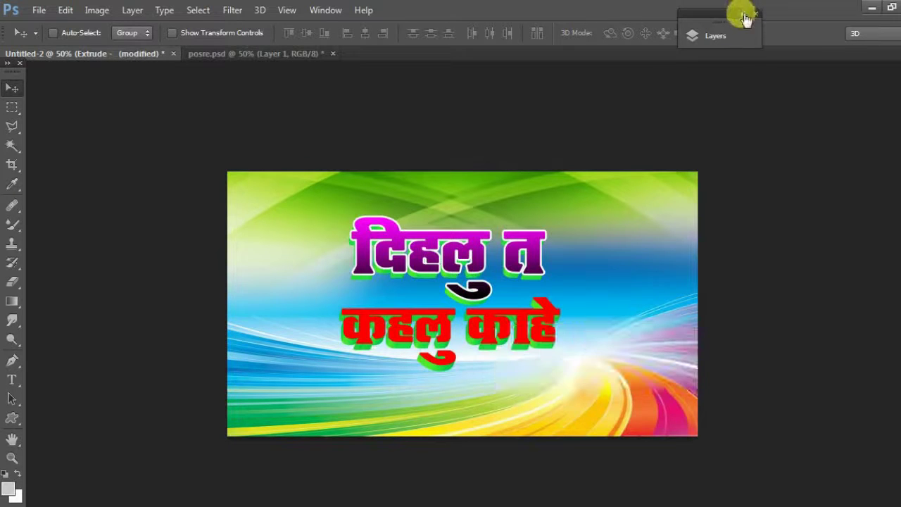
left_click(747, 19)
left_click_drag(760, 259, 784, 233)
left_click(834, 13)
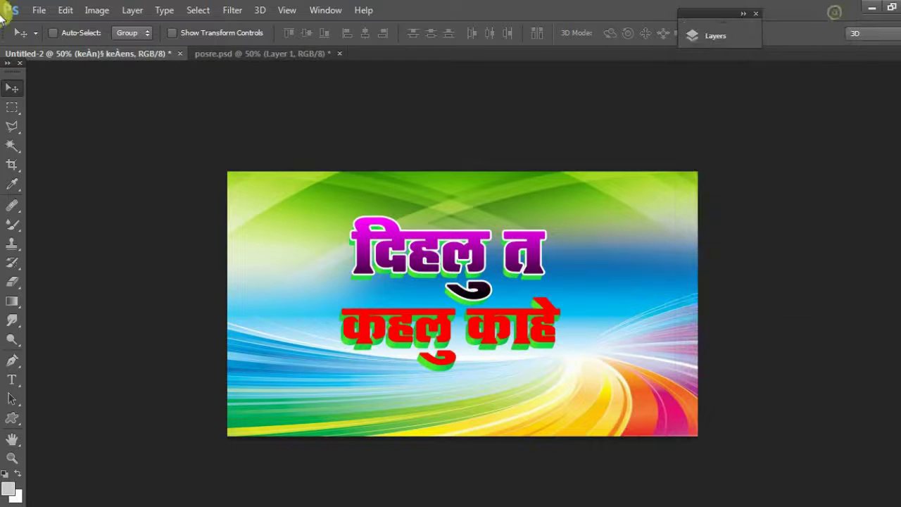
Add a white 5 px outside Stroke layer style to the कहलु काहे letters
left_click(141, 11)
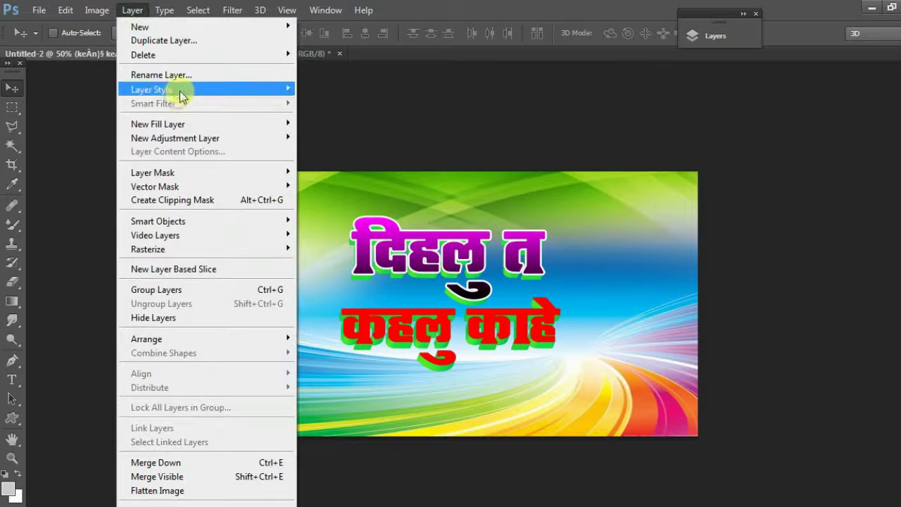
mouse_move(181, 91)
left_click(323, 123)
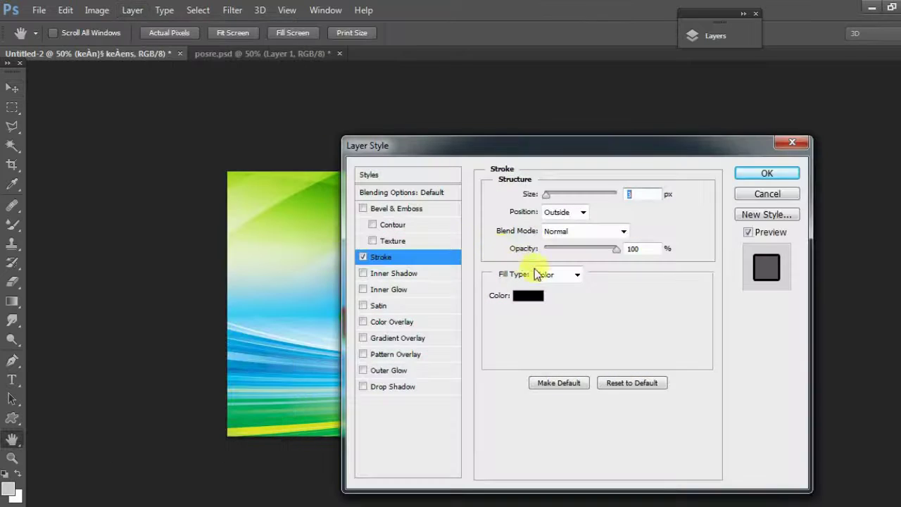
left_click(518, 295)
left_click(55, 274)
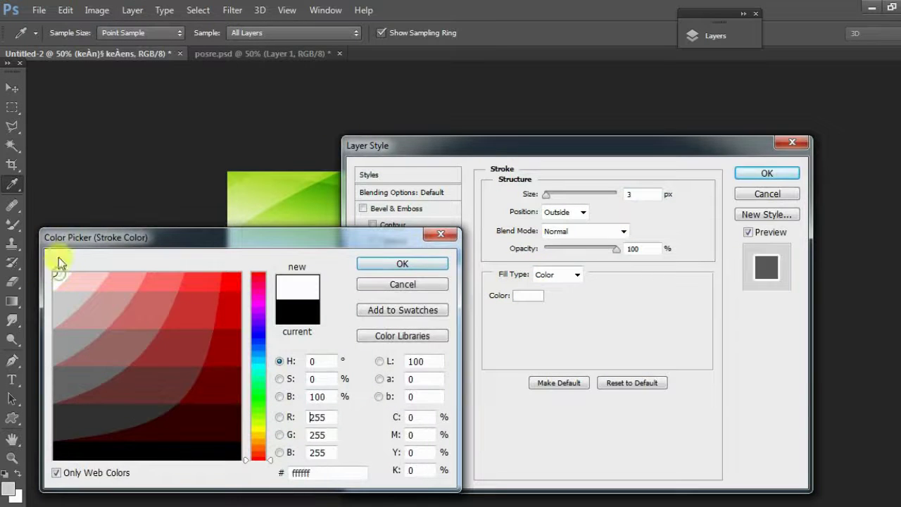
left_click(425, 271)
left_click_drag(580, 140, 696, 135)
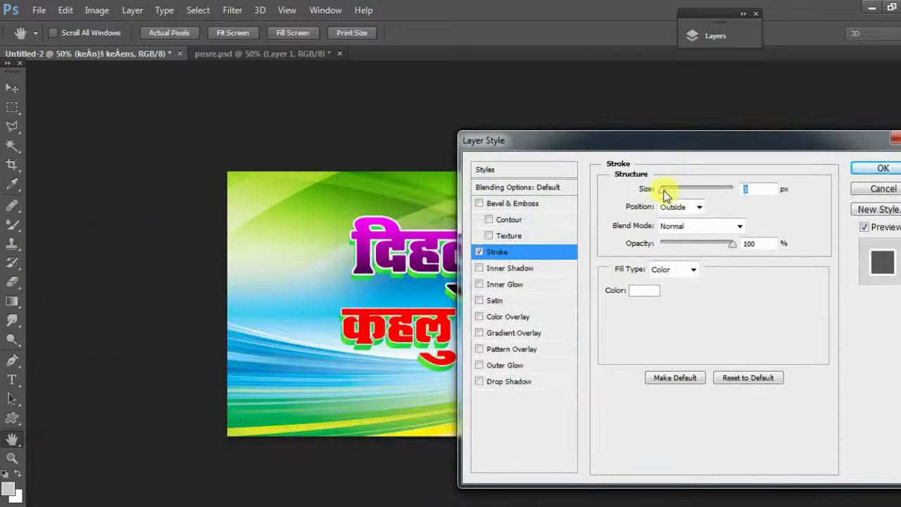
scroll(749, 189, "up", 2)
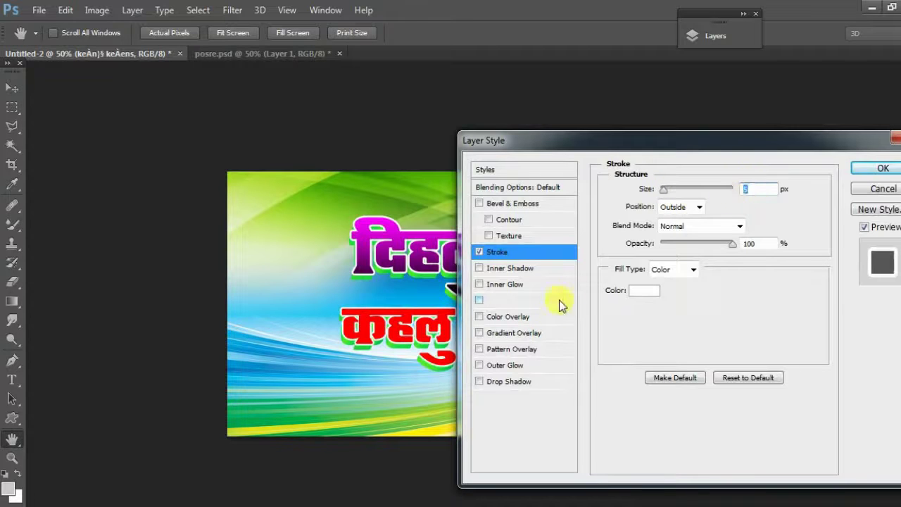
Add a linear Gradient Overlay from black to dark red (cc0000) to the कहलु काहे letters and apply the layer style
left_click(541, 337)
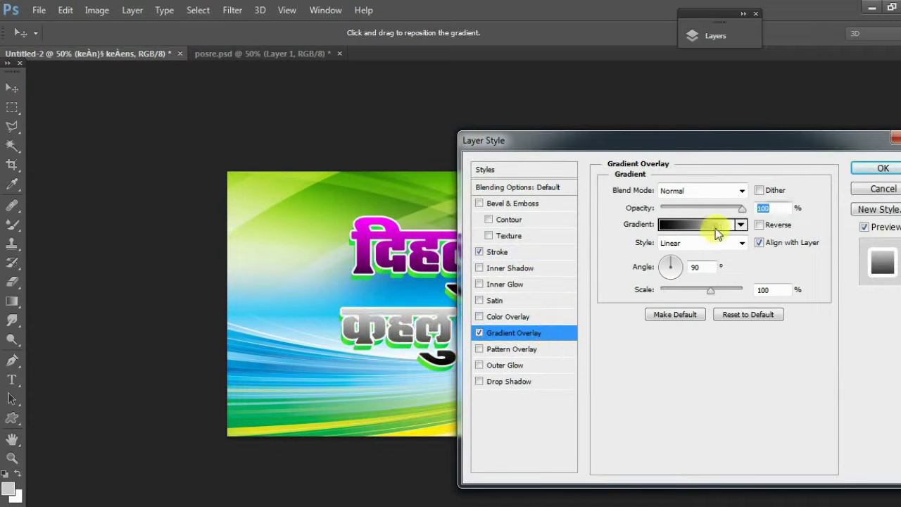
left_click(718, 224)
left_click(328, 372)
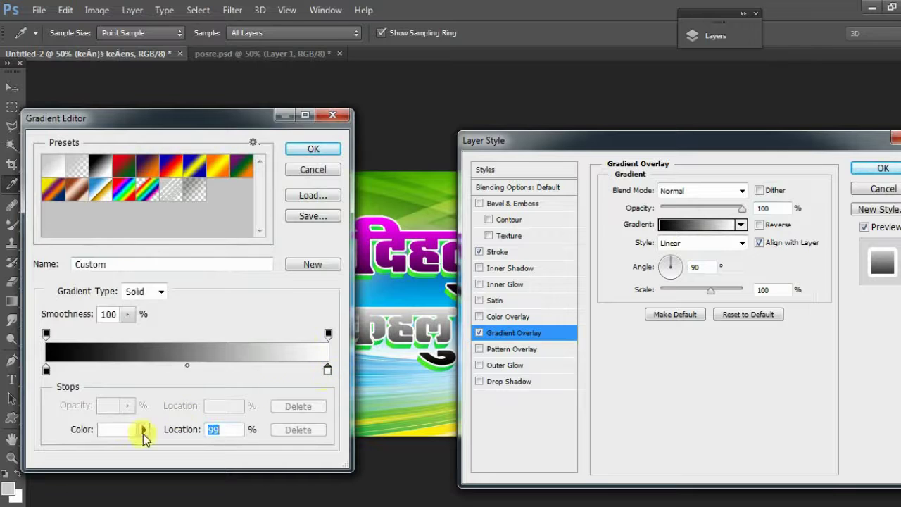
left_click(122, 429)
left_click_drag(241, 198, 726, 187)
left_click(708, 276)
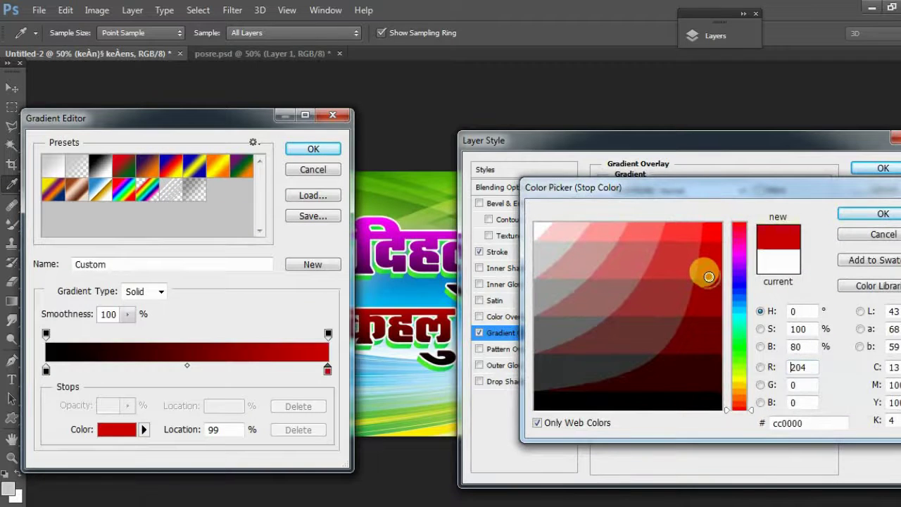
left_click(883, 213)
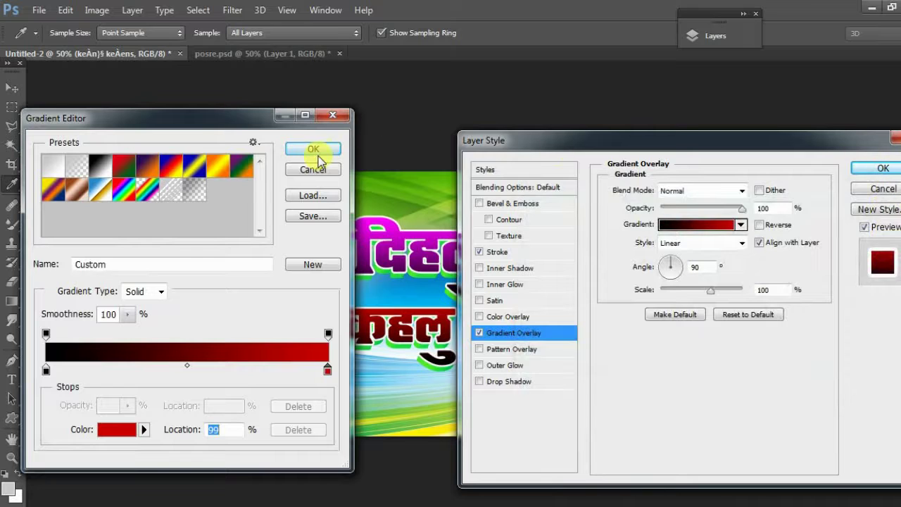
left_click(315, 151)
left_click_drag(782, 140, 679, 143)
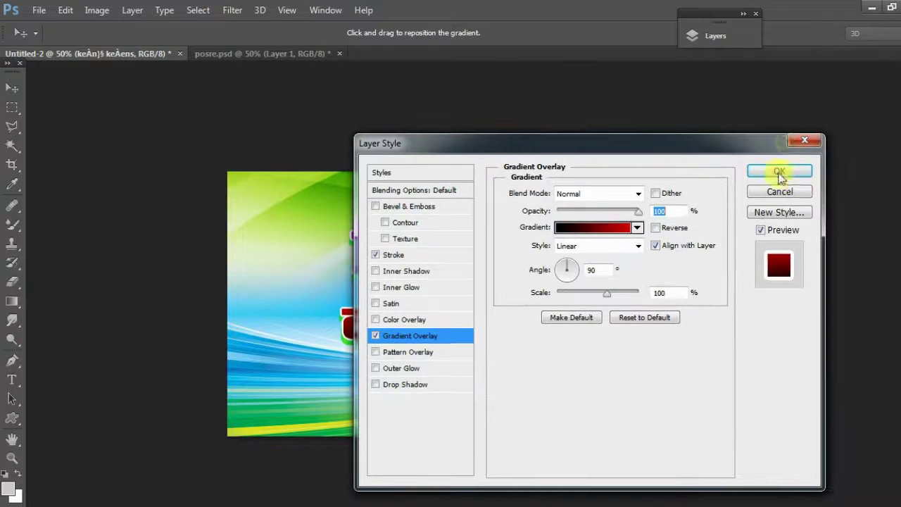
left_click(780, 171)
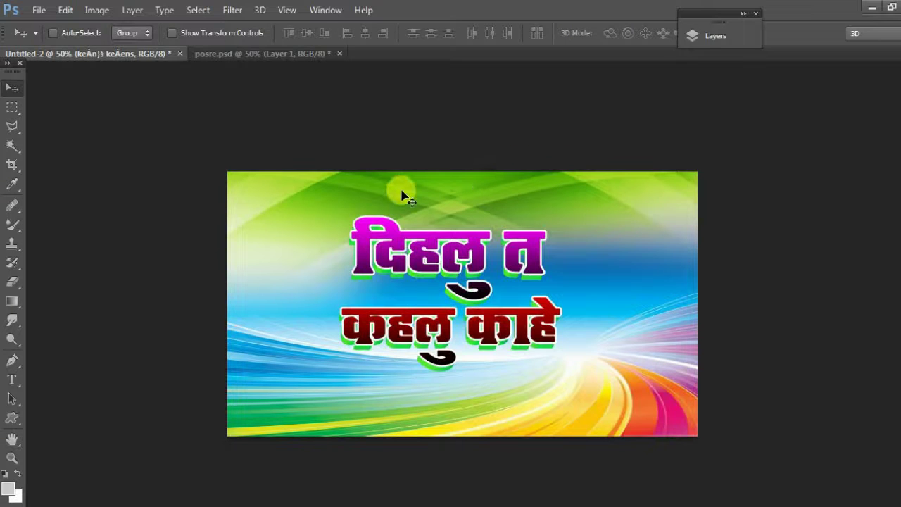
Copy the woman cutout on Layer 1 of posre.psd into the poster, placing it on the right side of the canvas
left_click_drag(408, 236, 464, 278)
left_click(301, 56)
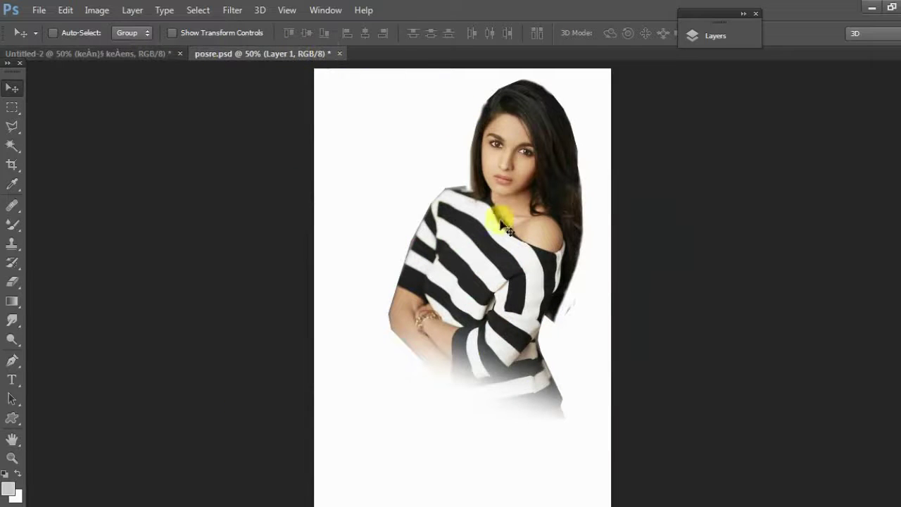
right_click(514, 130)
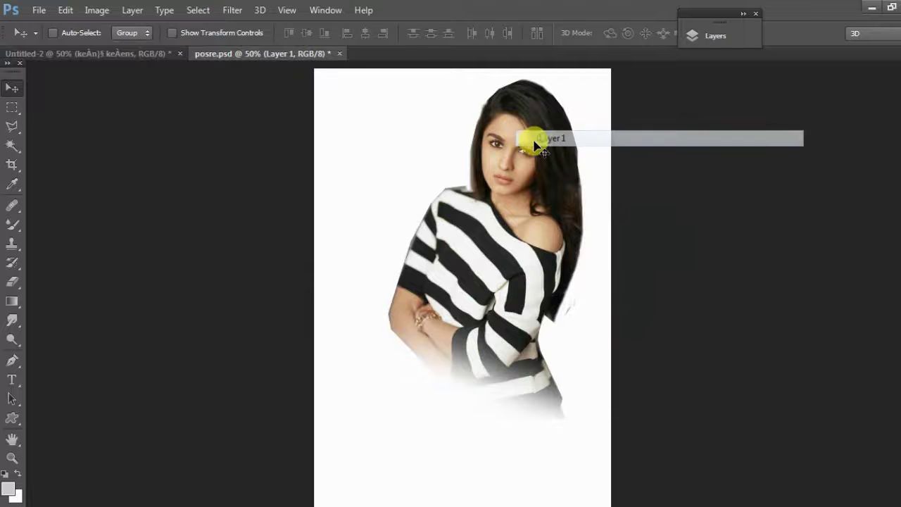
left_click(533, 138)
left_click_drag(533, 138, 642, 238)
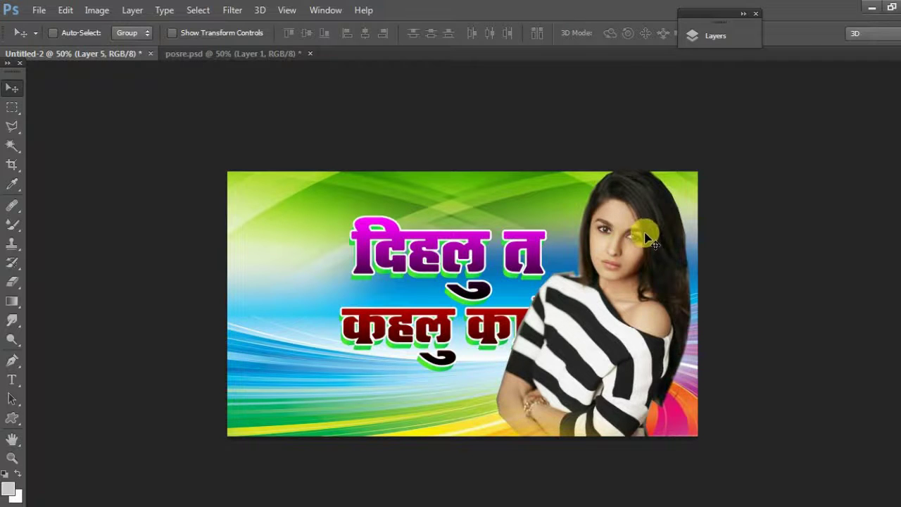
Scale the woman cutout to about 84% and place it against the poster's right edge, clear of the title
key("ctrl+t")
left_click_drag(690, 164, 660, 217)
left_click_drag(596, 267, 644, 221)
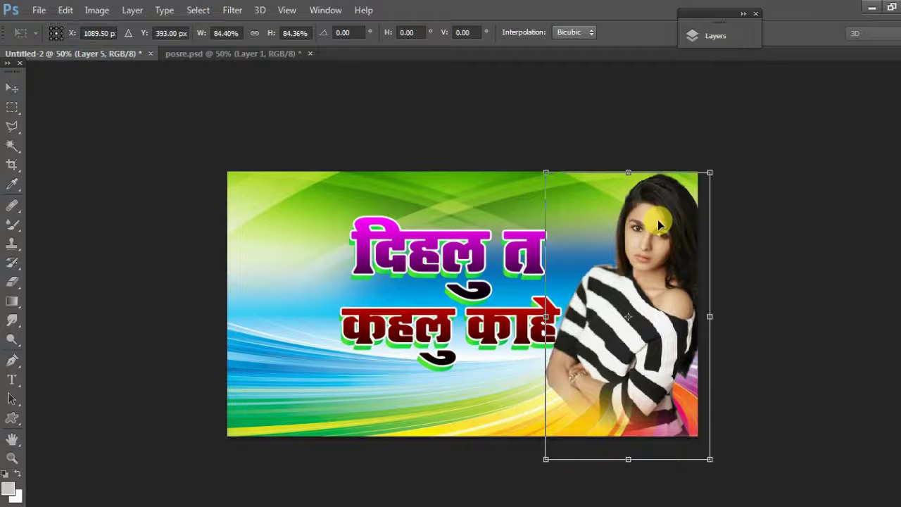
key("Return")
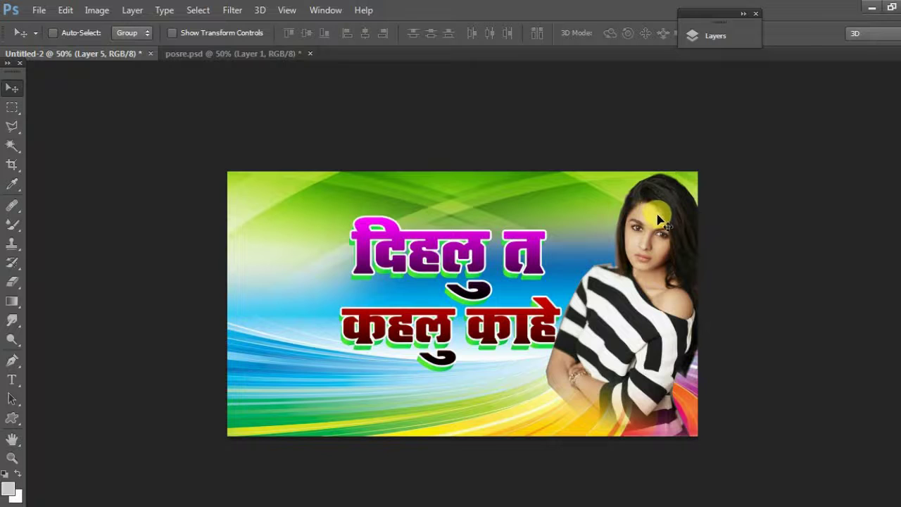
Duplicate the woman cutout onto the left side of the poster and select the copy's layer
left_click_drag(629, 215, 299, 237)
right_click(298, 236)
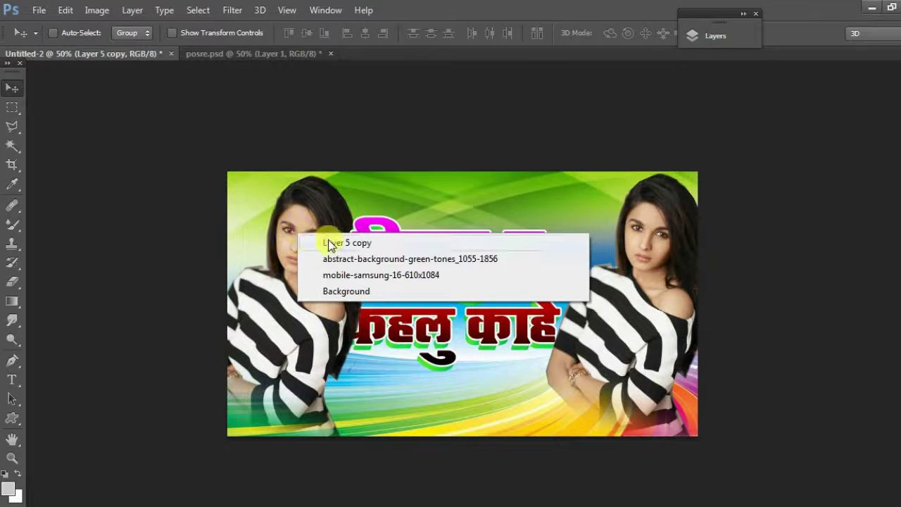
left_click(308, 214)
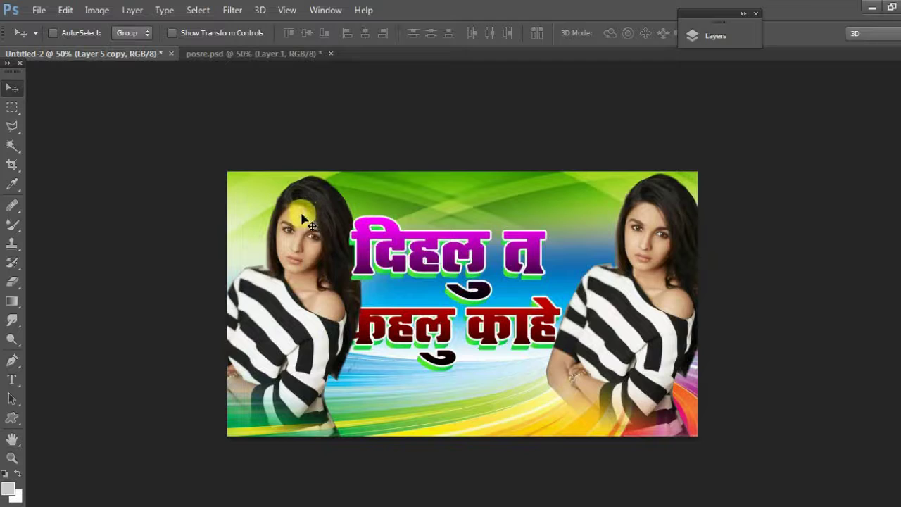
Flip the left woman cutout horizontally, scale it to about 90% width and 95% height, and place it against the poster's left edge
key("ctrl+t")
right_click(301, 232)
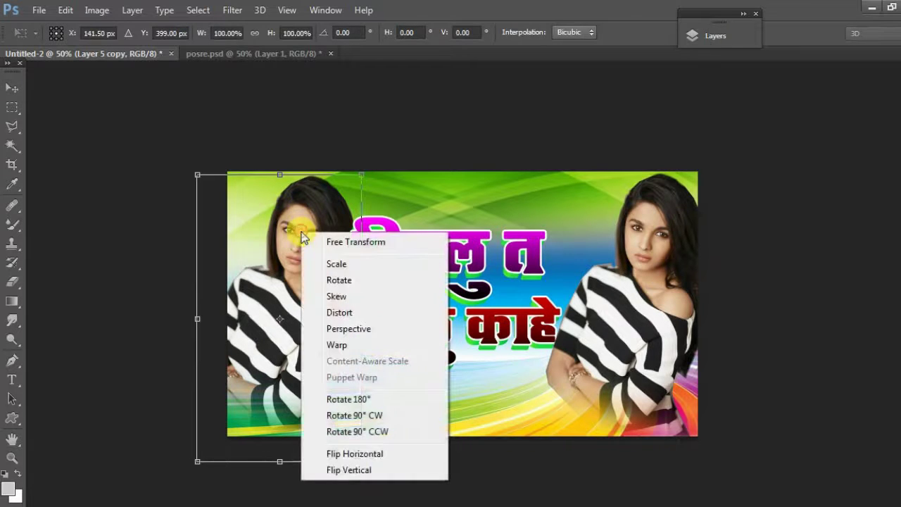
left_click(402, 453)
left_click_drag(283, 279, 286, 279)
left_click_drag(367, 172, 348, 201)
left_click_drag(291, 257, 298, 238)
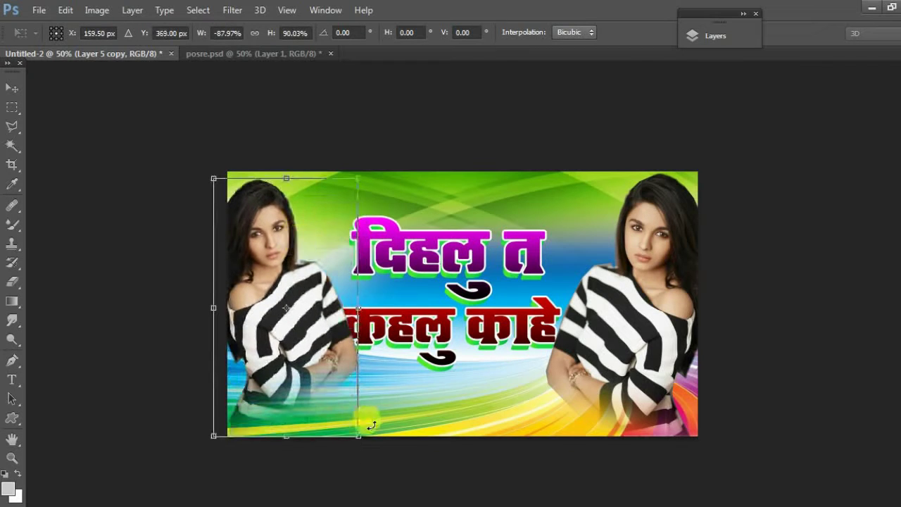
left_click_drag(360, 444, 362, 451)
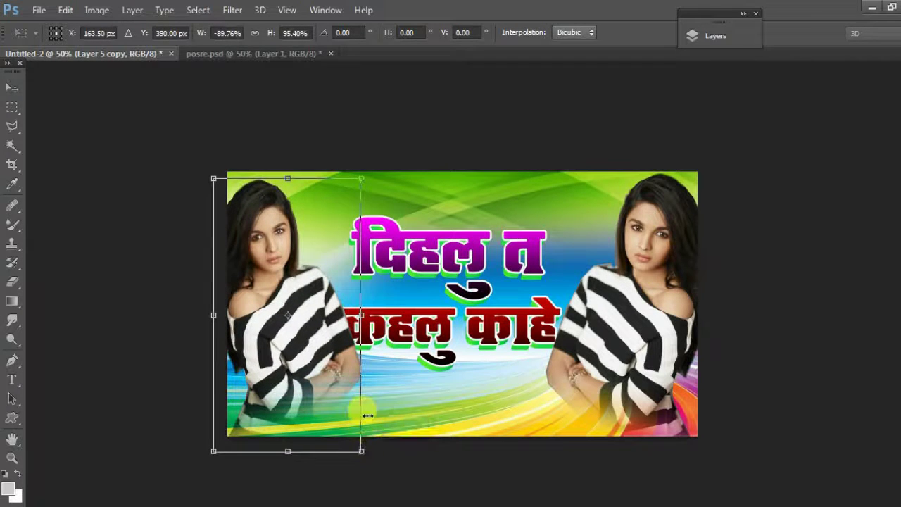
key("Return")
Move the left woman cutout's layer, Layer 5 copy, beneath the extrude layer of the कहलु काहे line
left_click(743, 14)
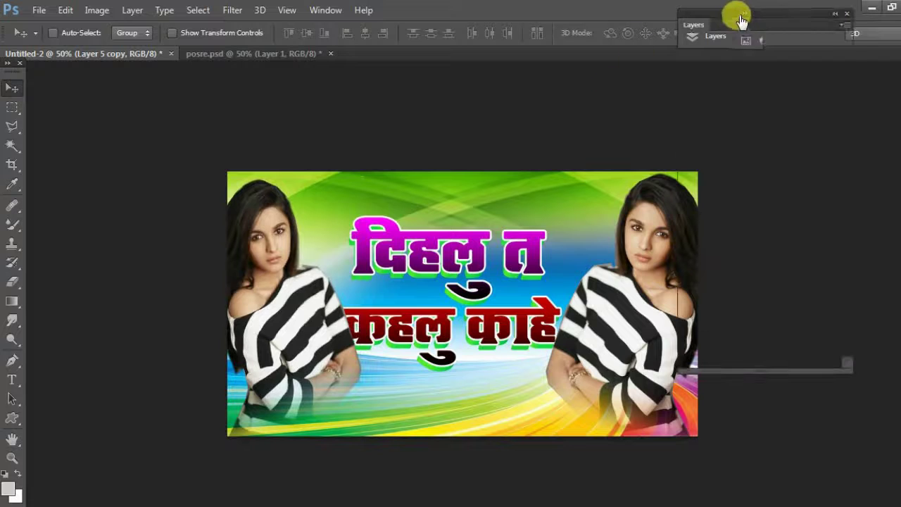
left_click_drag(779, 243, 786, 343)
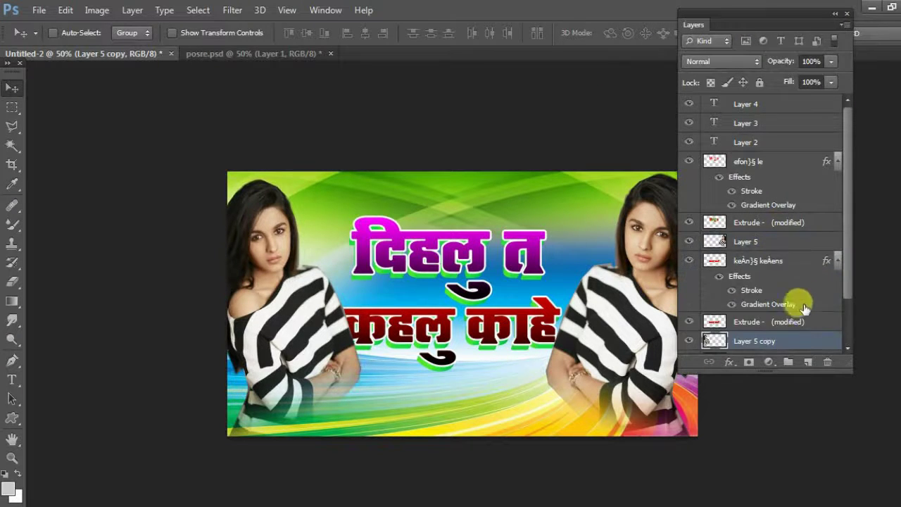
left_click_drag(848, 210, 849, 253)
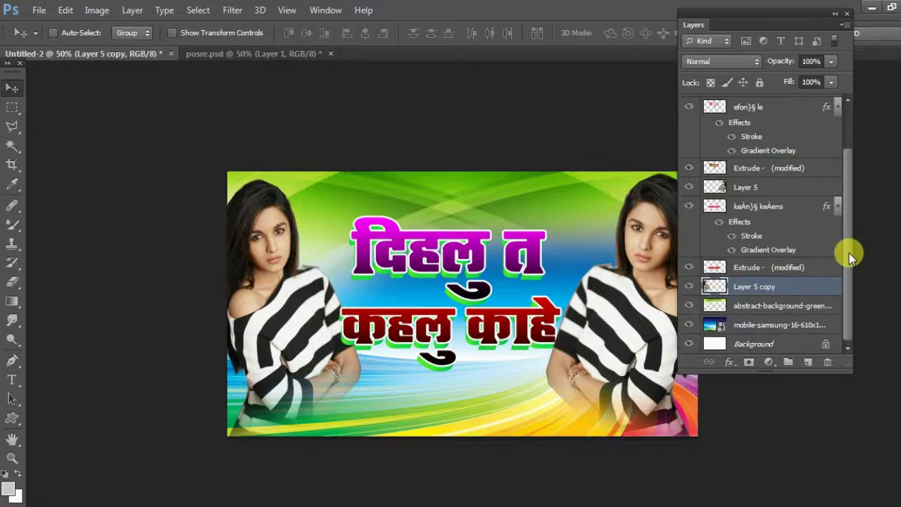
left_click(833, 17)
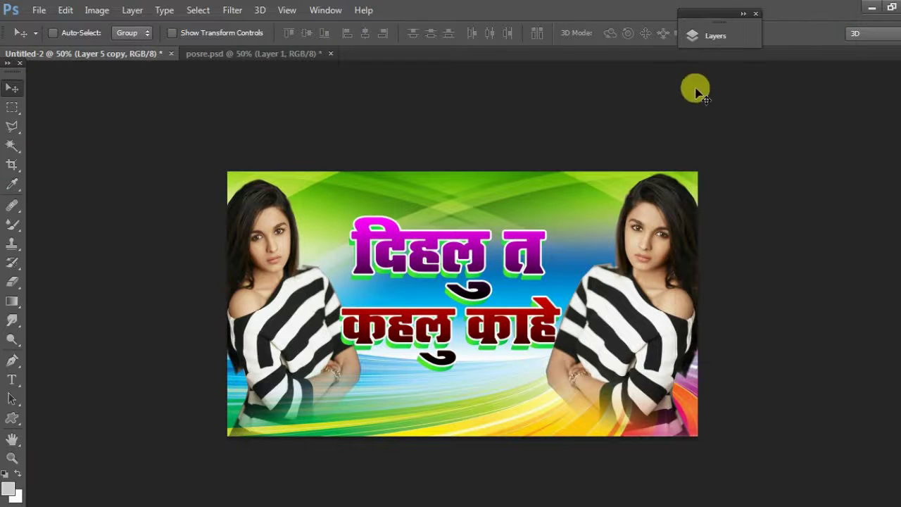
Select the letter and extrude layers of both title lines and shift the whole title slightly upward between the cutouts
left_click(745, 19)
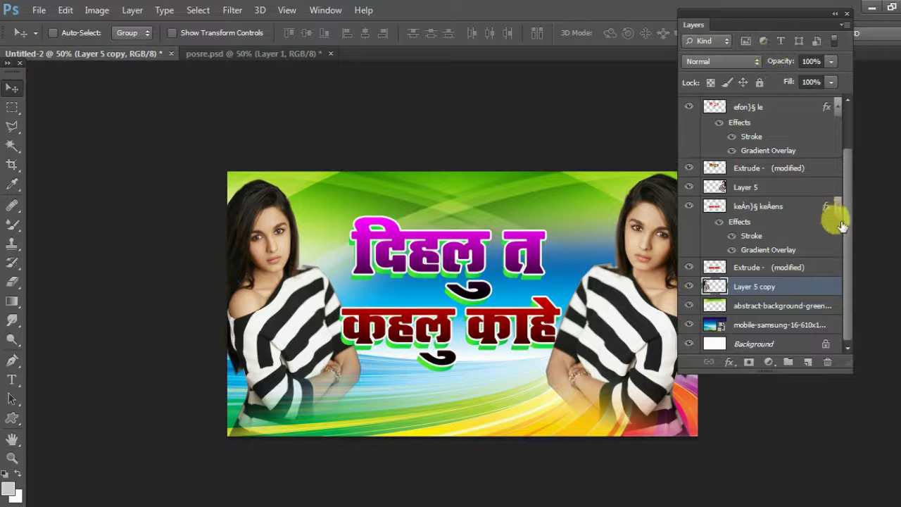
left_click_drag(852, 241, 848, 185)
left_click(767, 255)
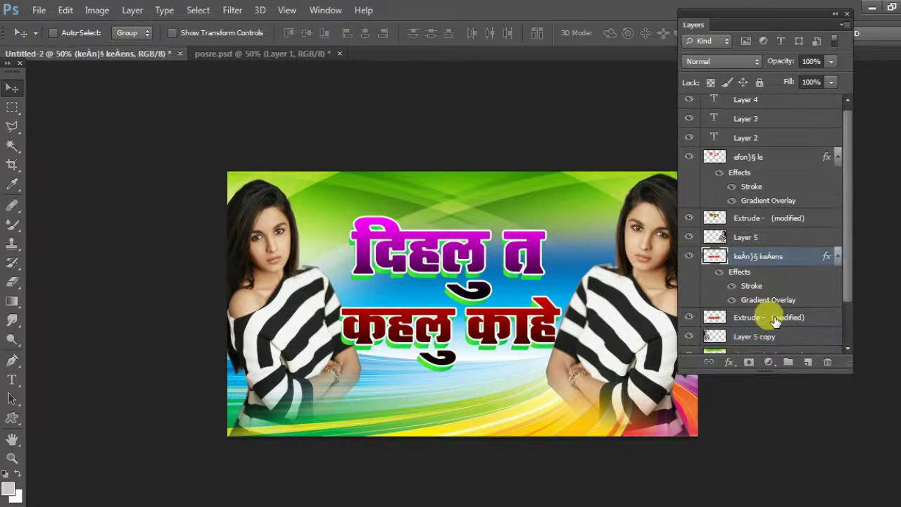
left_click(773, 315, "ctrl")
left_click(771, 218, "ctrl")
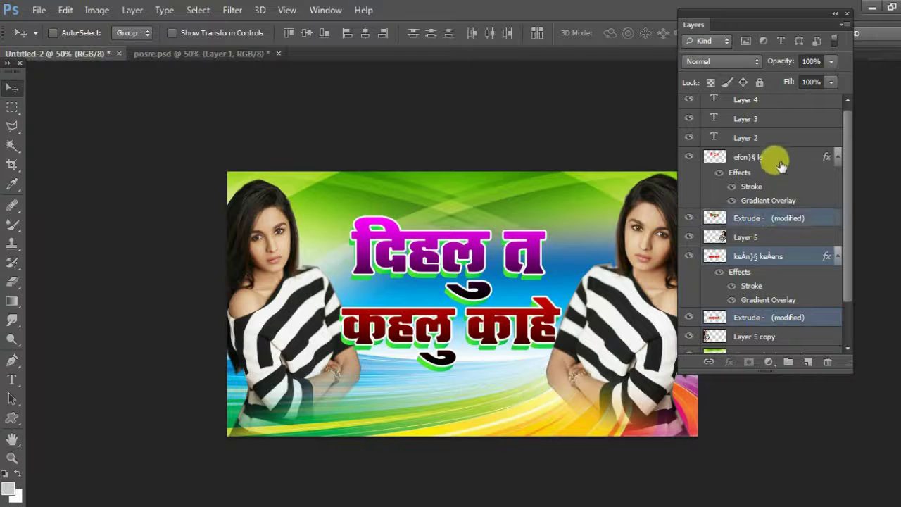
left_click(775, 155, "ctrl")
left_click_drag(457, 239, 466, 240)
Move the right woman cutout's layer, Layer 5, beneath the title's extrude layers, directly above Layer 5 copy
left_click_drag(850, 214, 849, 255)
left_click(802, 290)
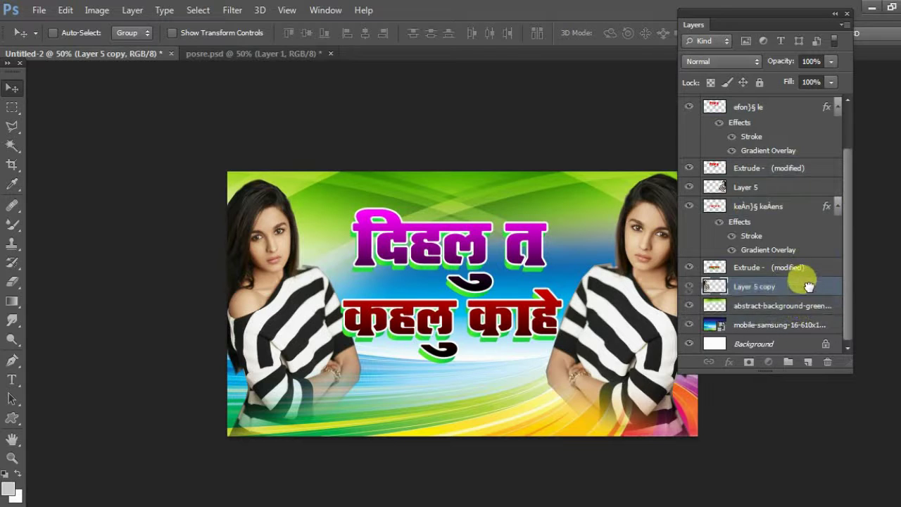
left_click_drag(779, 185, 803, 281)
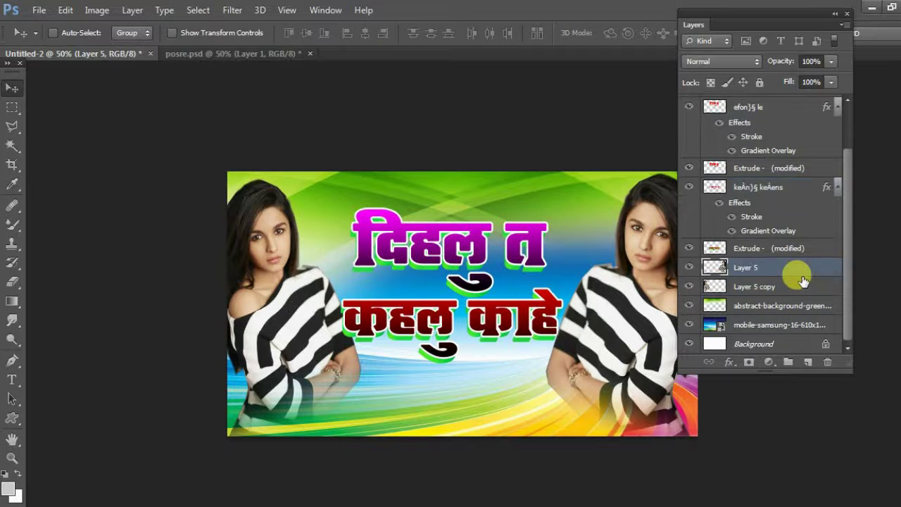
left_click(832, 15)
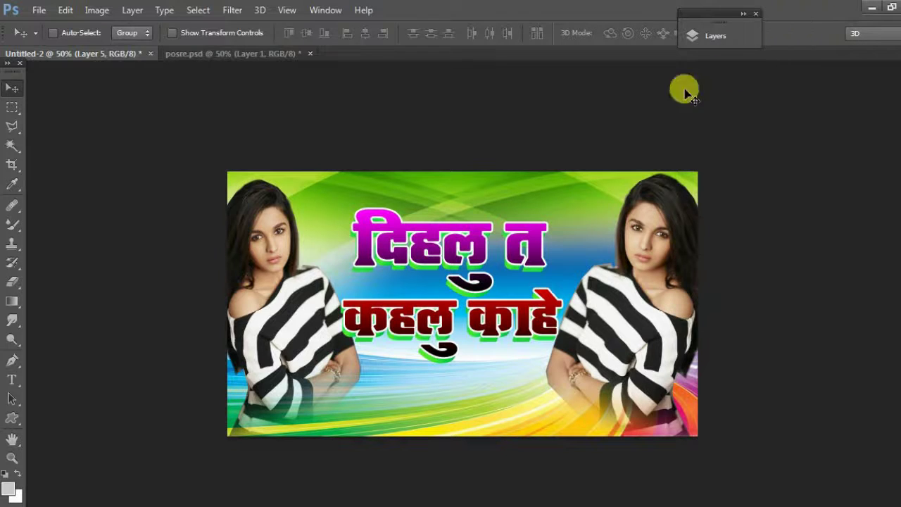
Try moving the left woman cutout slightly down and inward, and undo the move
right_click(276, 209)
left_click(282, 210)
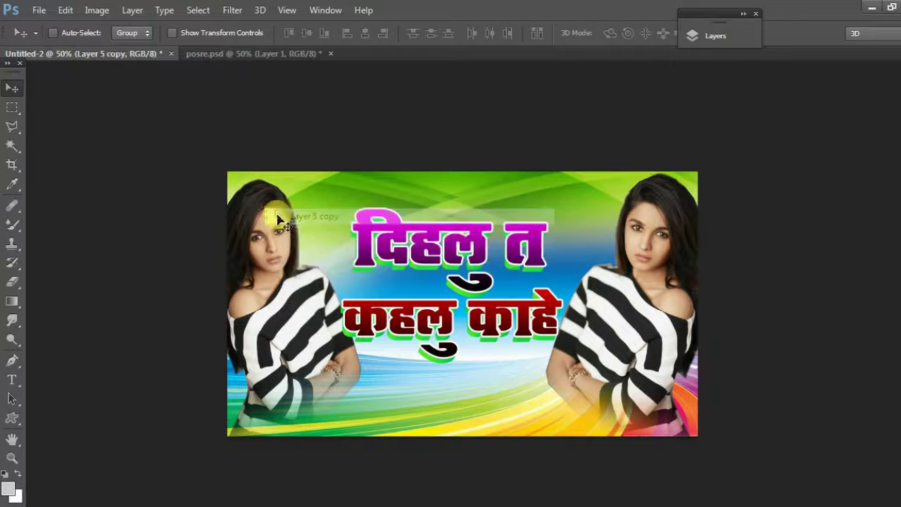
mouse_move(280, 221)
left_mouse_down()
mouse_move(278, 237)
mouse_move(285, 229)
left_mouse_up()
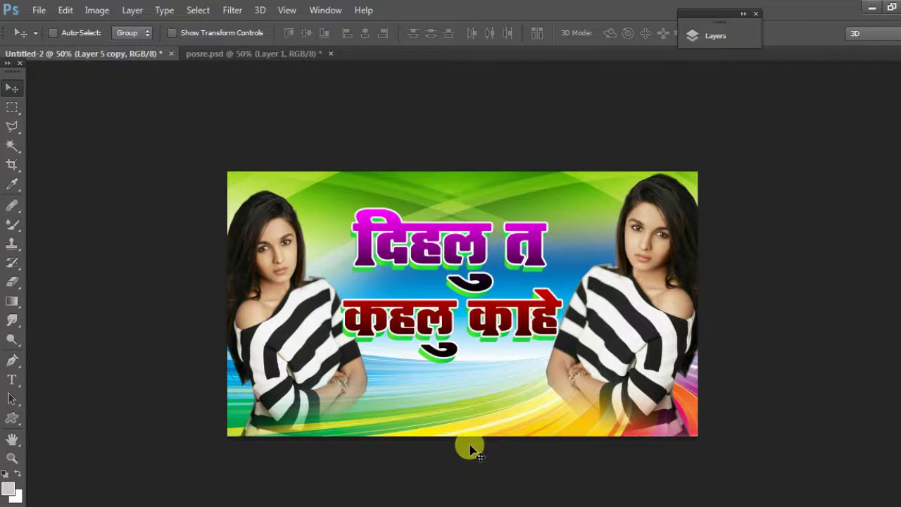
key("ctrl+z")
Start a new text line near the poster's lower left, below the title, using the Kruti Dev 630 font
left_click(12, 379)
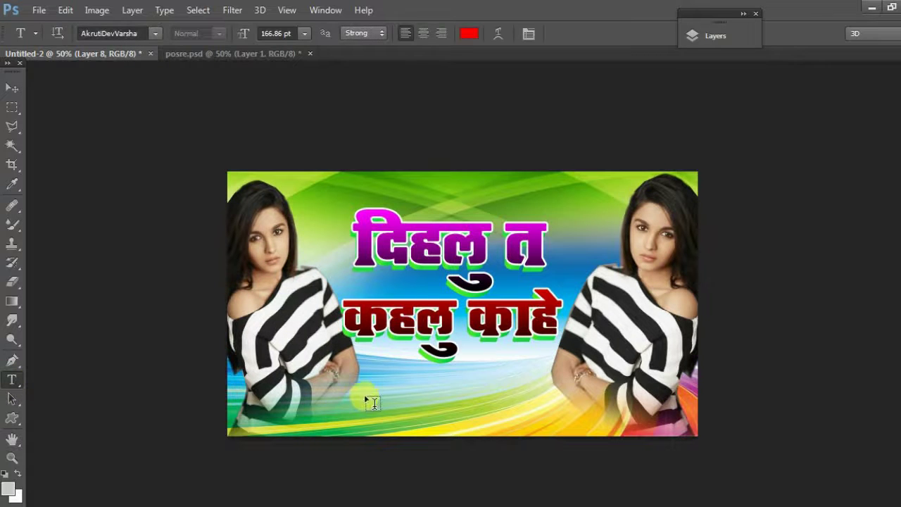
left_click(328, 413)
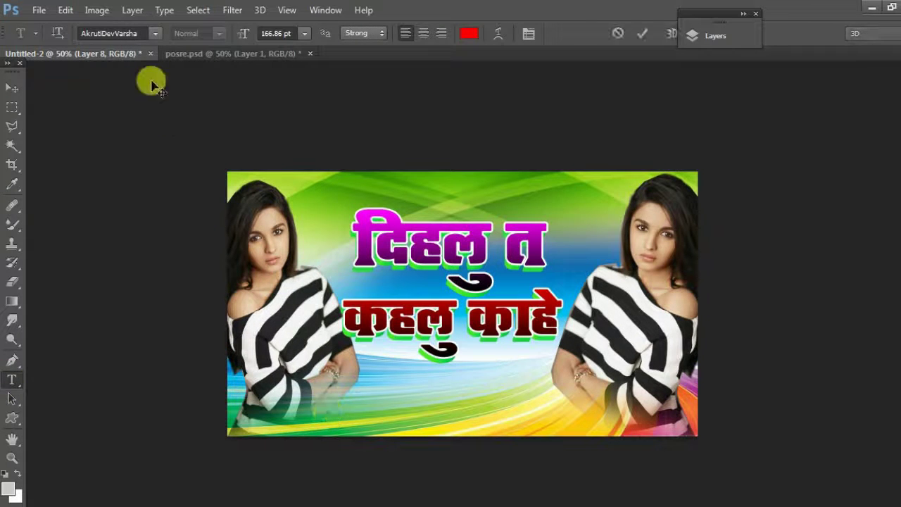
left_click(155, 34)
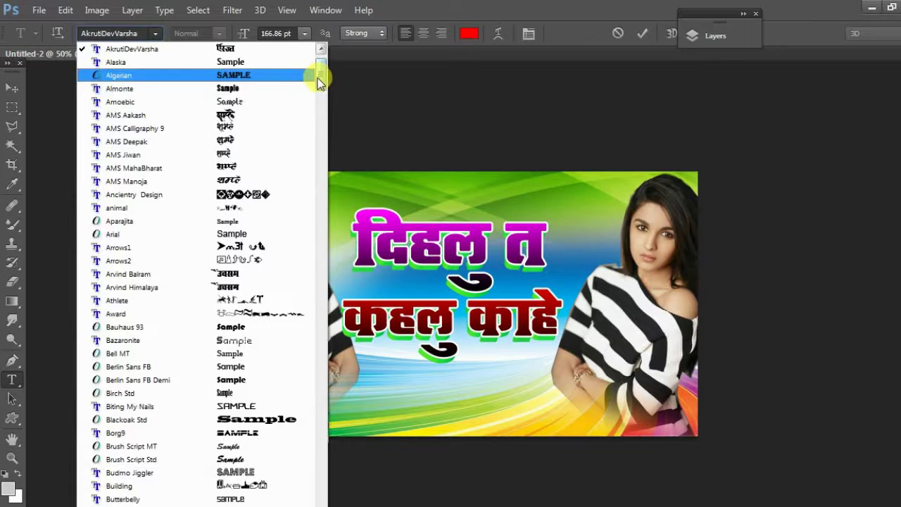
left_click_drag(318, 64, 318, 374)
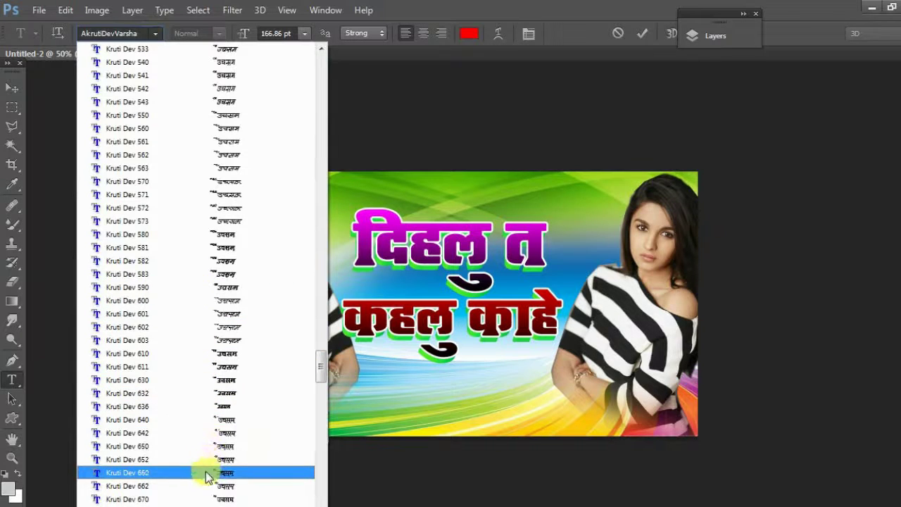
left_click(204, 380)
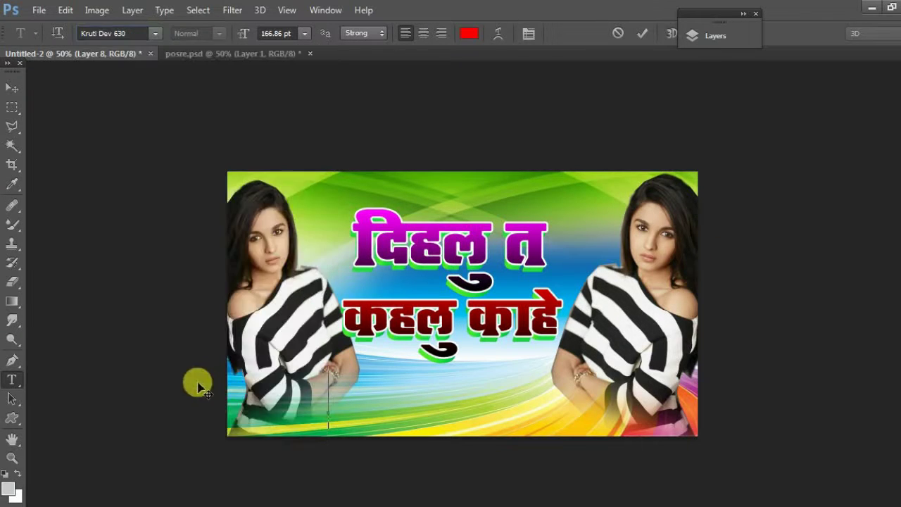
left_click(158, 36)
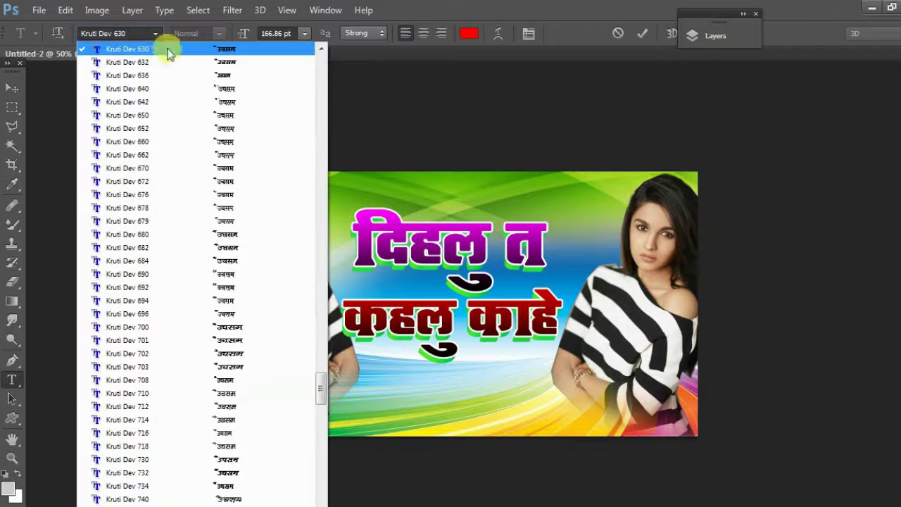
left_click(171, 44)
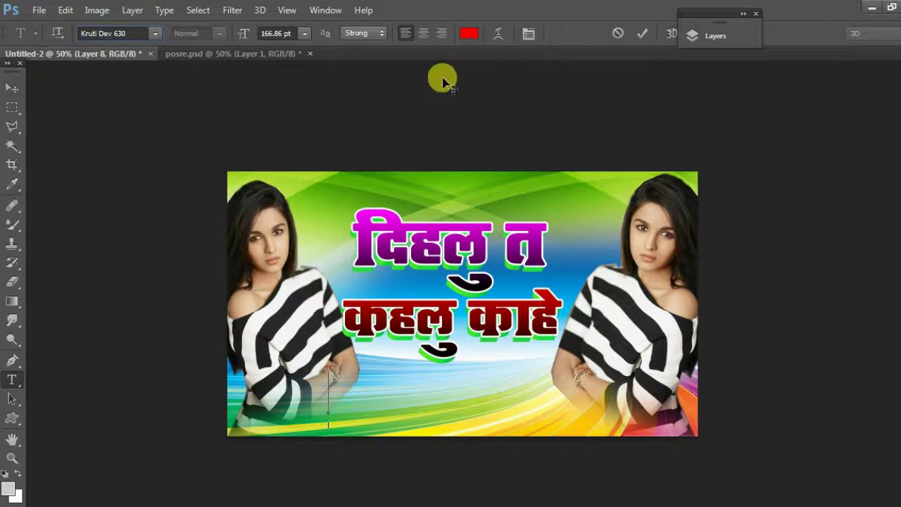
Enter the Hindi word स्वर in the new text line, correcting its first letter to the half form स्
left_click(347, 410)
type("x")
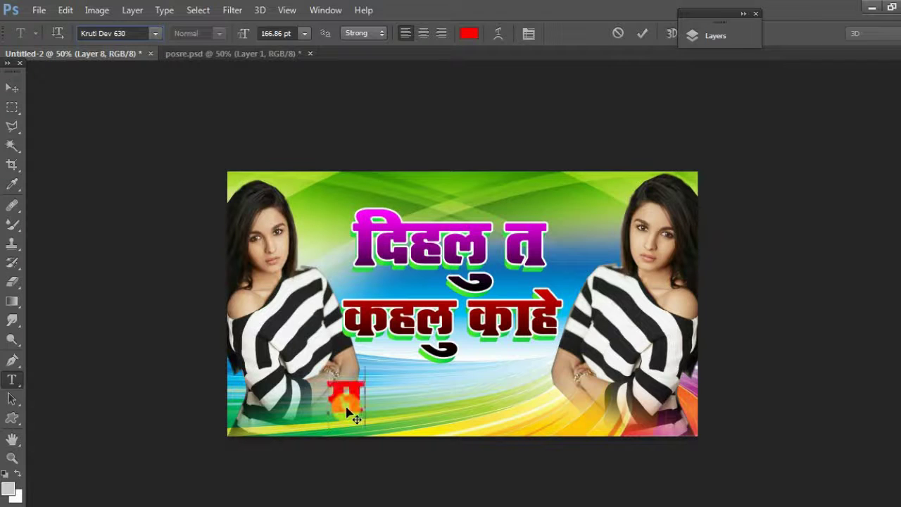
type("o")
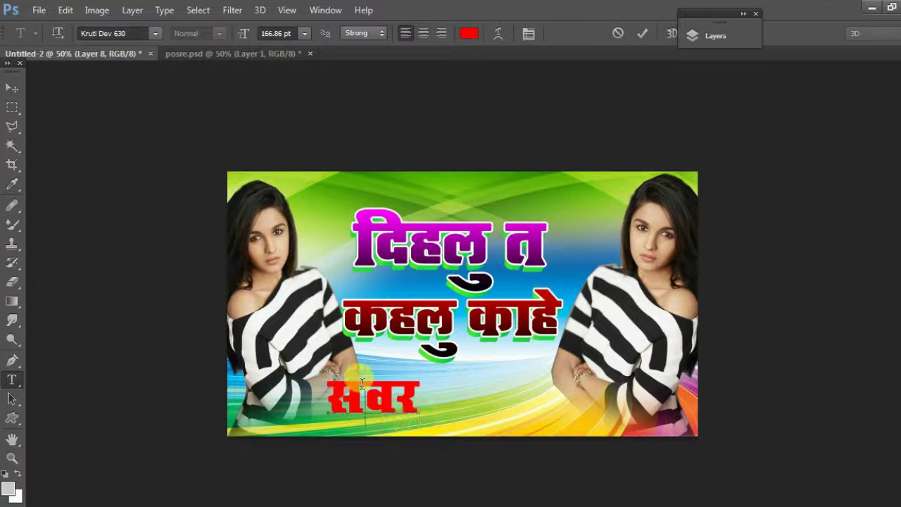
key("Home")
key("Delete")
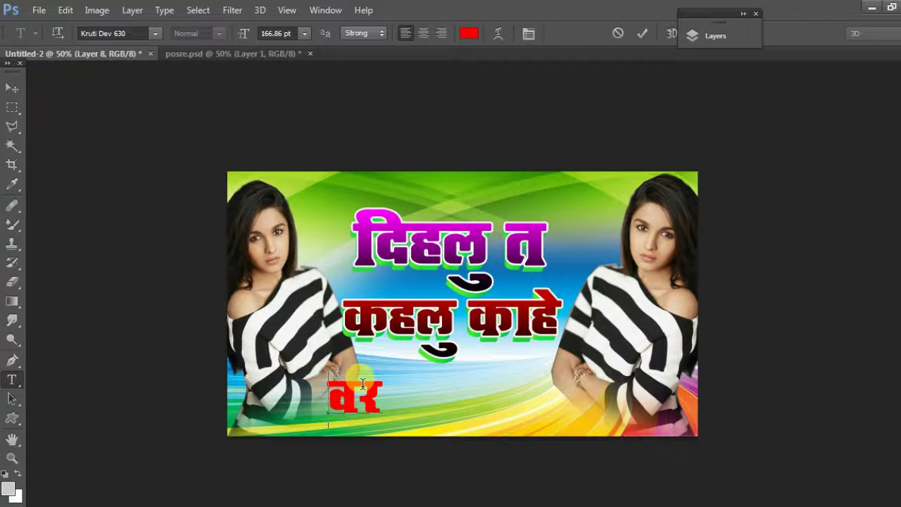
type("'k")
key("Delete")
type("L")
key("BackSpace")
type("j")
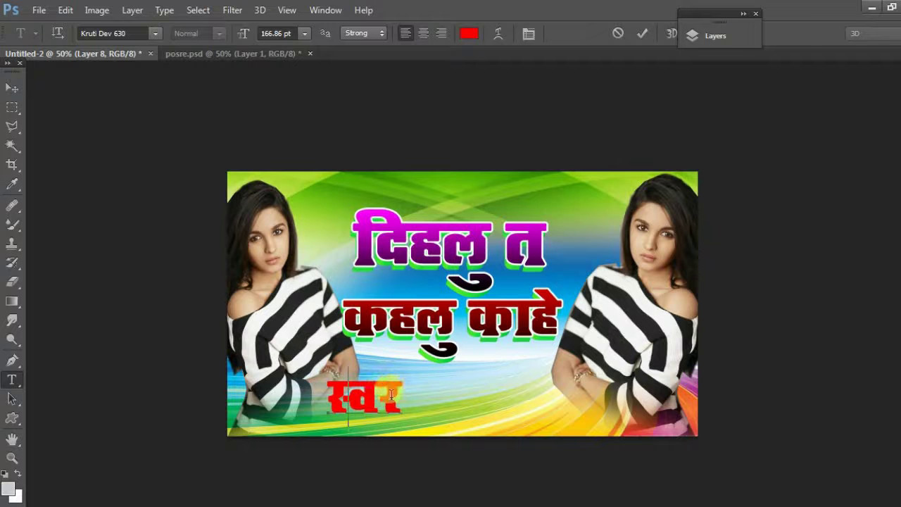
Reduce the font size of the word स्वर to 104.86 pt
left_click_drag(391, 394, 325, 396)
key("ctrl+shift+comma")
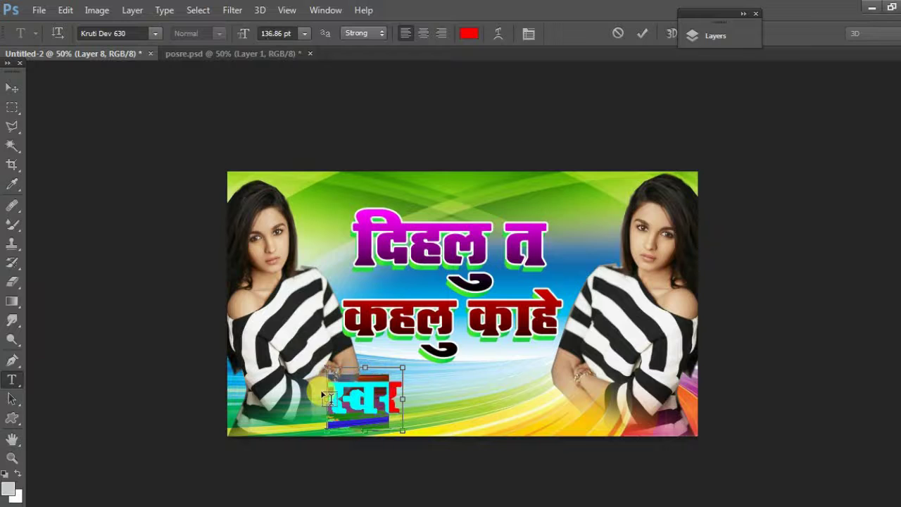
key("ctrl+shift+comma")
key("ctrl+shift+comma")
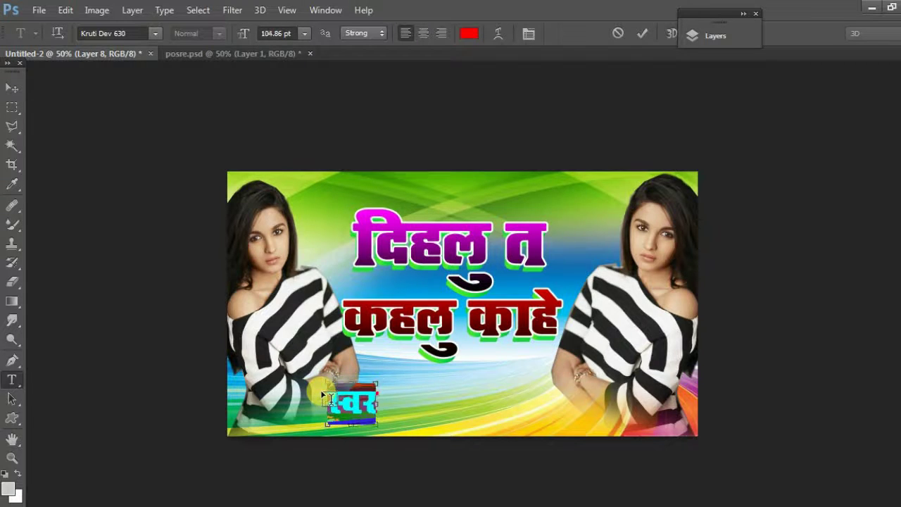
Finish the text entry and move the word स्वर slightly right, clear of the left woman cutout
left_click(12, 87)
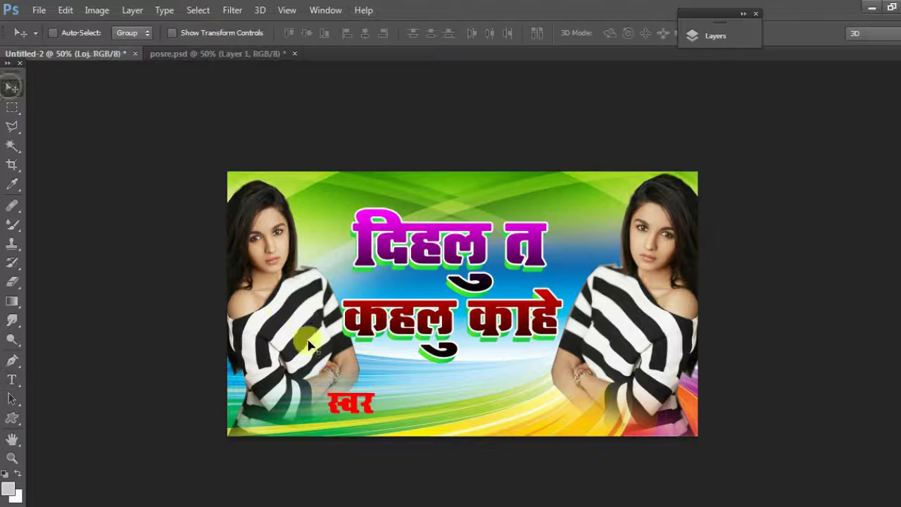
right_click(358, 398)
left_click(380, 409)
left_click_drag(362, 409, 392, 409)
Add the singer's name in Hindi after the word स्वर on the same text line
left_click(12, 381)
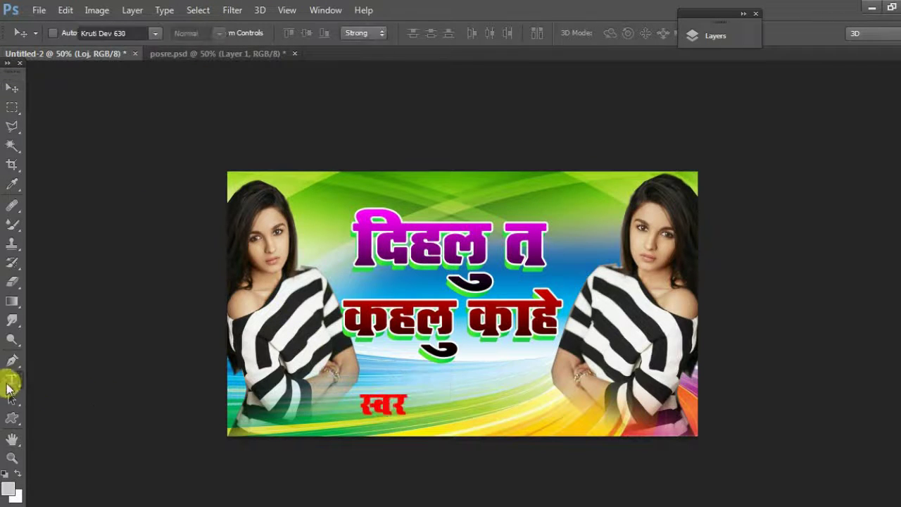
left_click(414, 407)
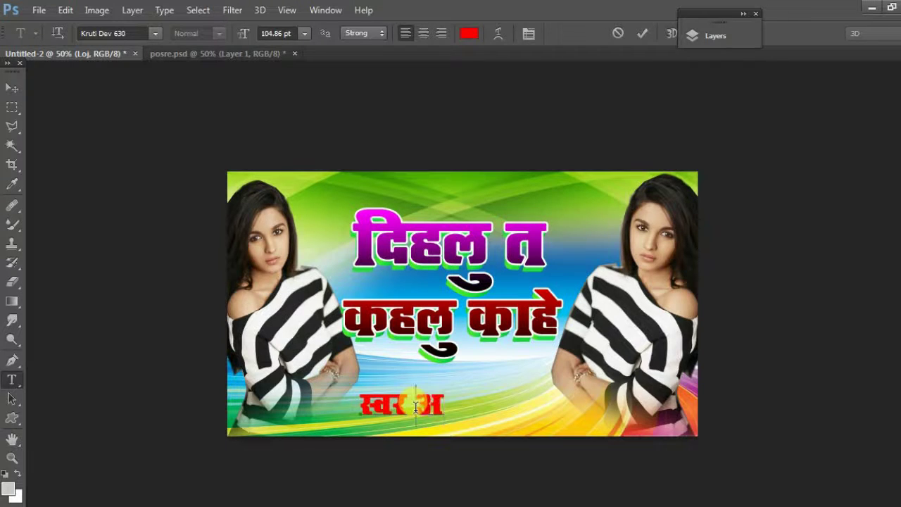
type("c")
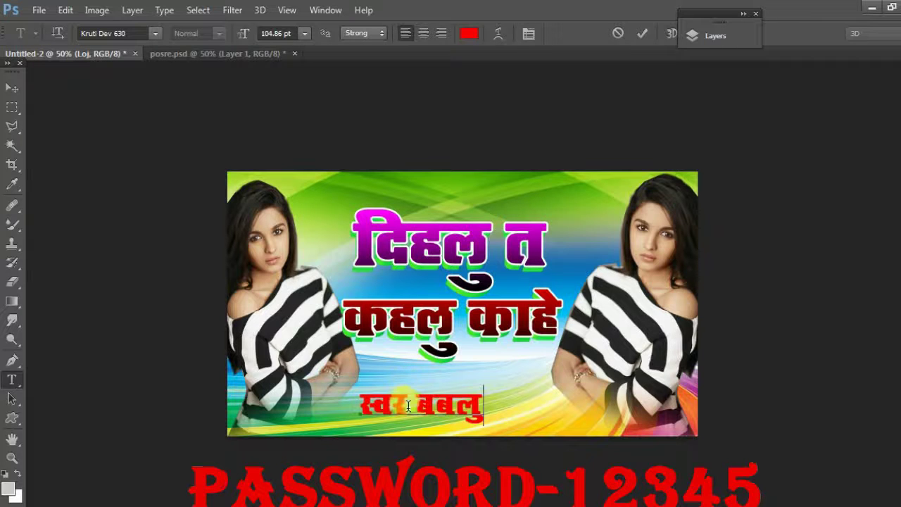
Insert a hyphen in the Algerian font between स्वर and the singer's name, and remove the spaces around it
left_click(155, 33)
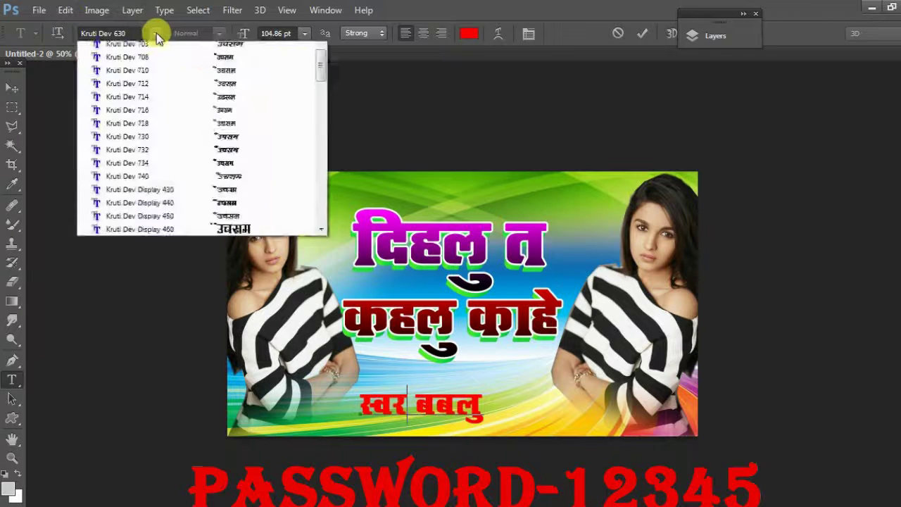
left_click_drag(323, 388, 340, 42)
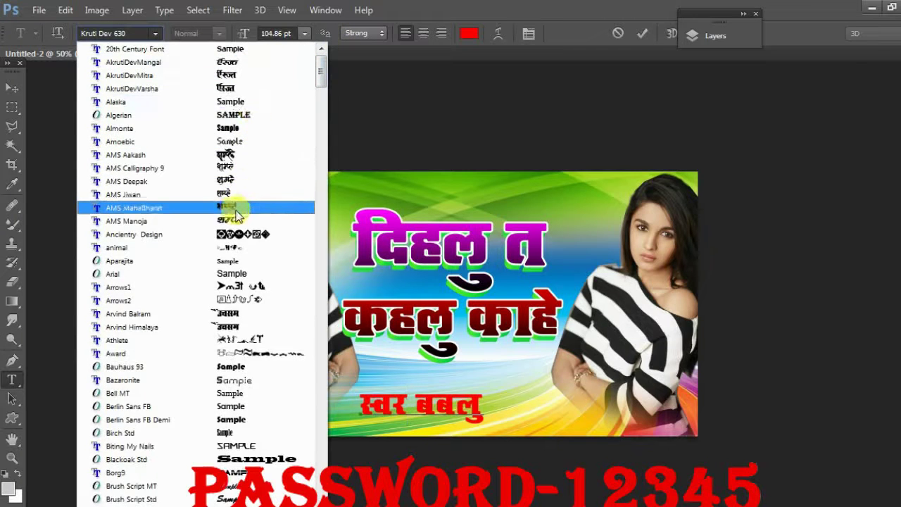
left_click(254, 117)
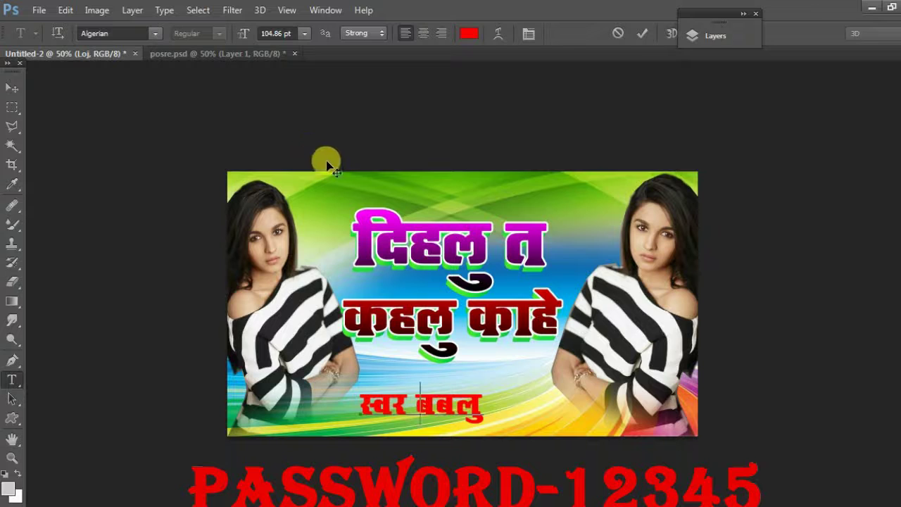
type("-")
key("Left")
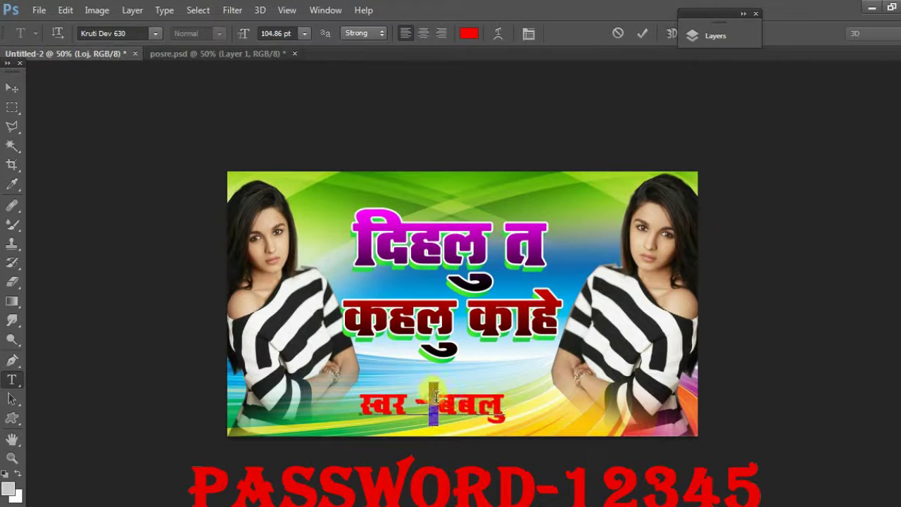
key("Delete")
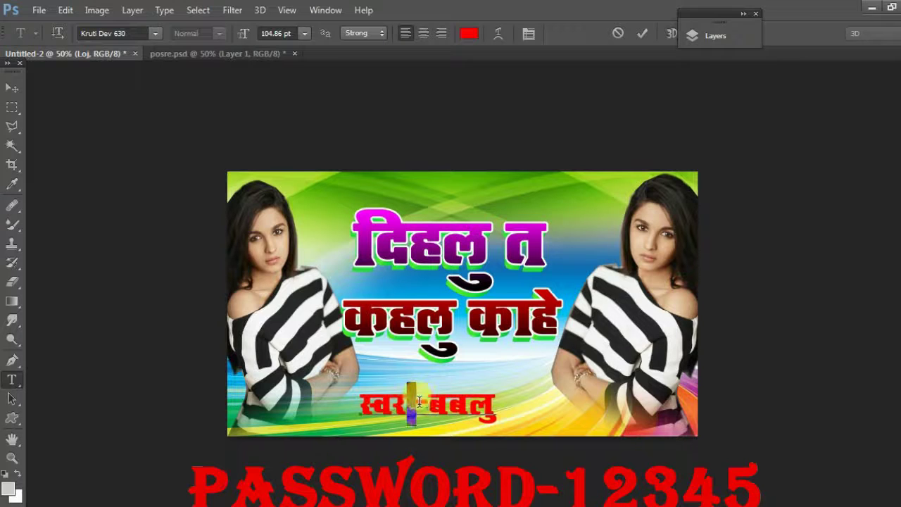
key("Delete")
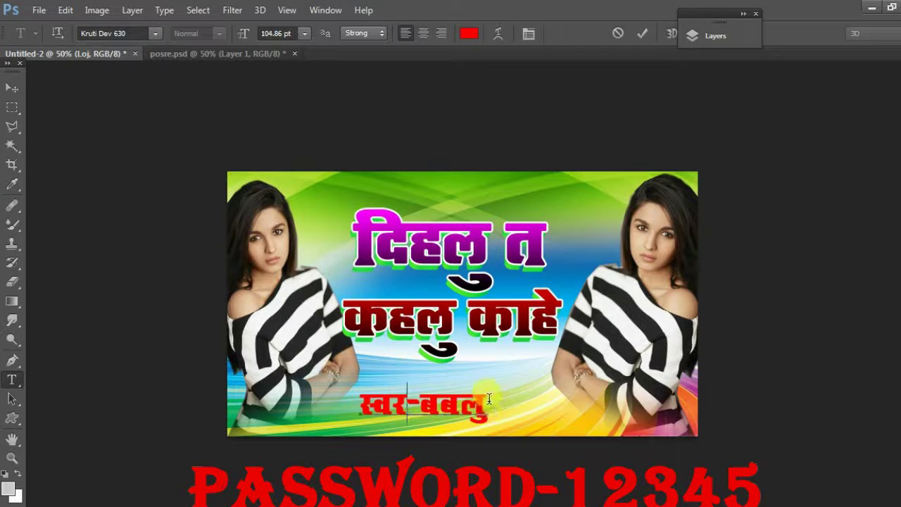
Change the colour of स्वर and its hyphen to black in the credit line
left_click_drag(489, 399, 331, 391)
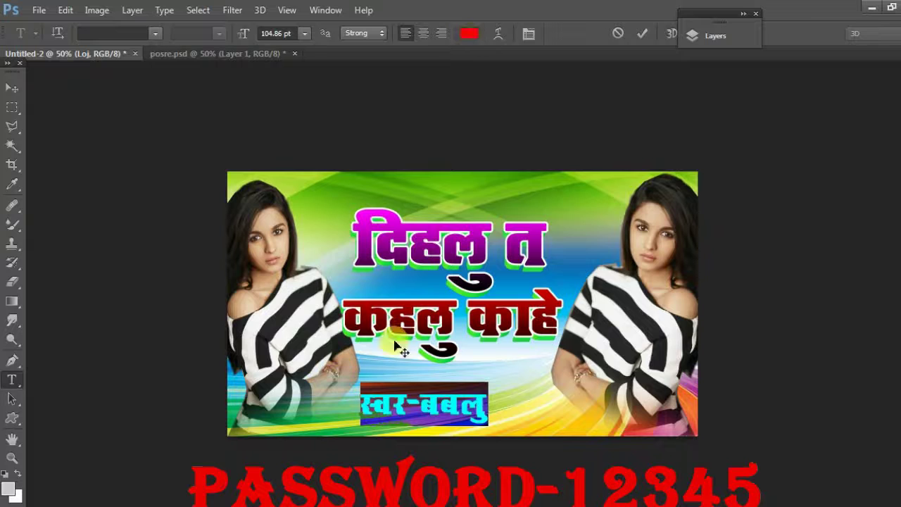
left_click_drag(403, 398, 352, 398)
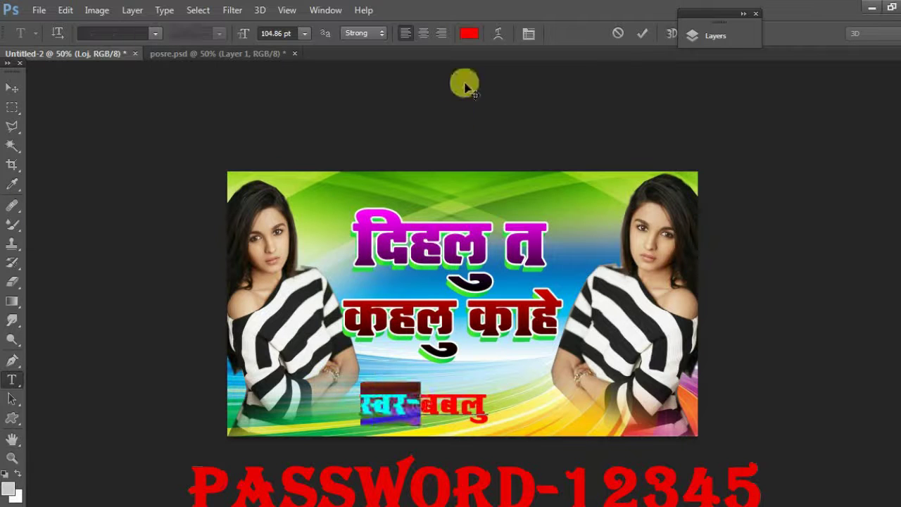
left_click(469, 33)
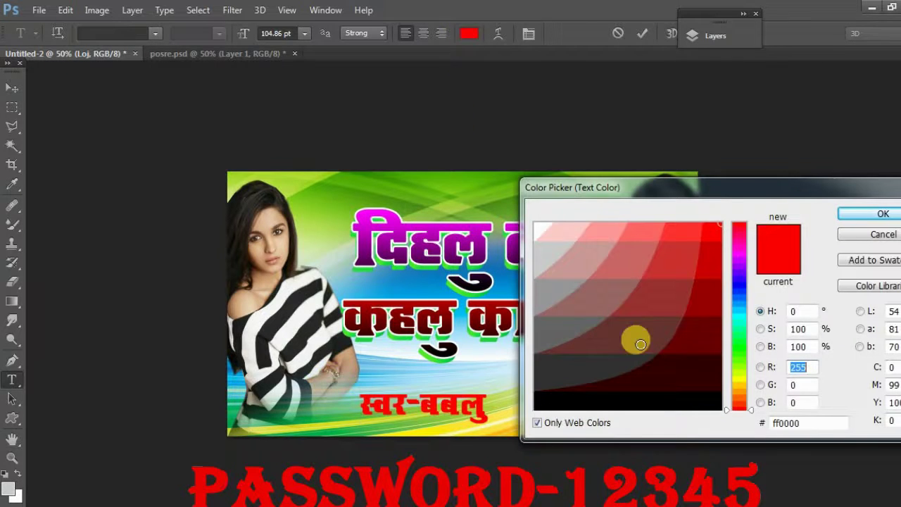
left_click(708, 407)
left_click(884, 214)
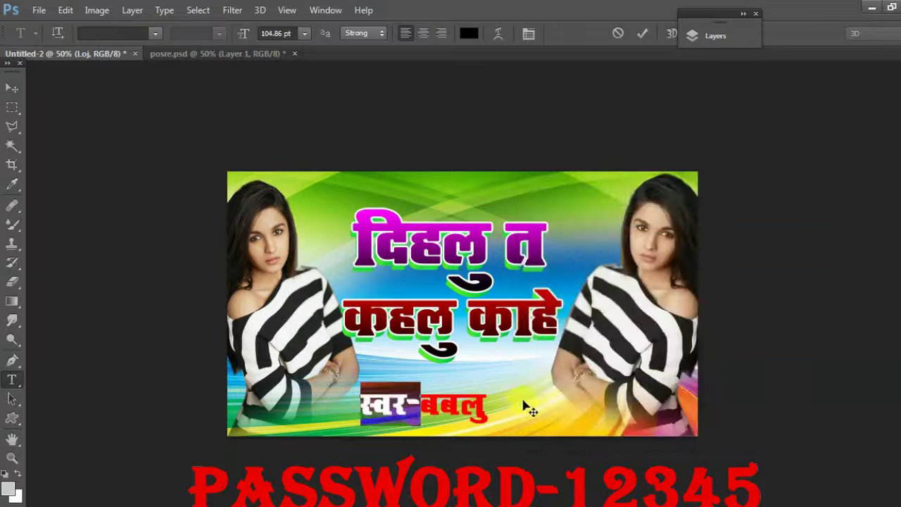
left_click_drag(490, 400, 361, 402)
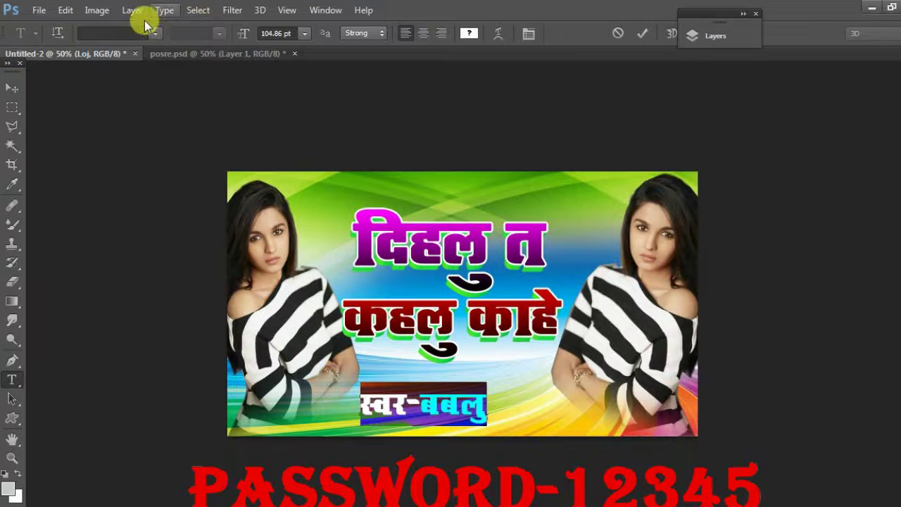
left_click(155, 34)
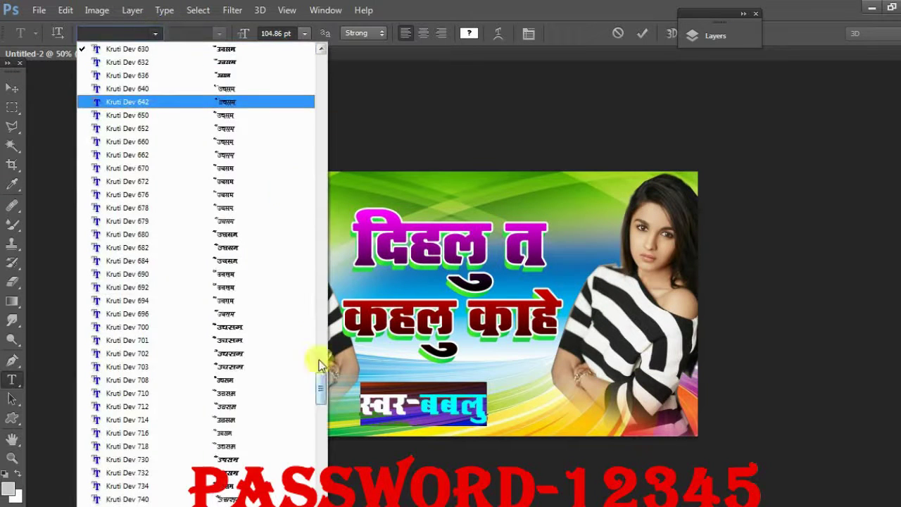
left_click(370, 104)
left_click(132, 10)
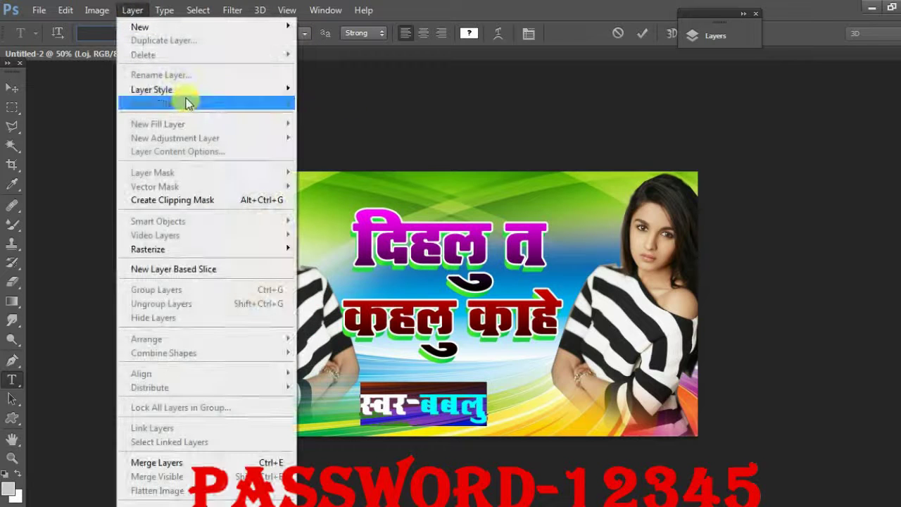
mouse_move(171, 89)
left_click(367, 123)
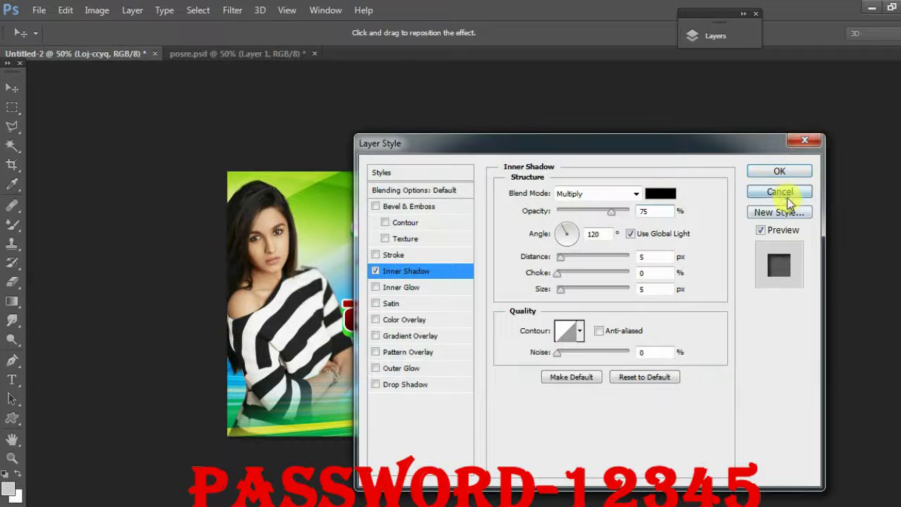
left_click(786, 196)
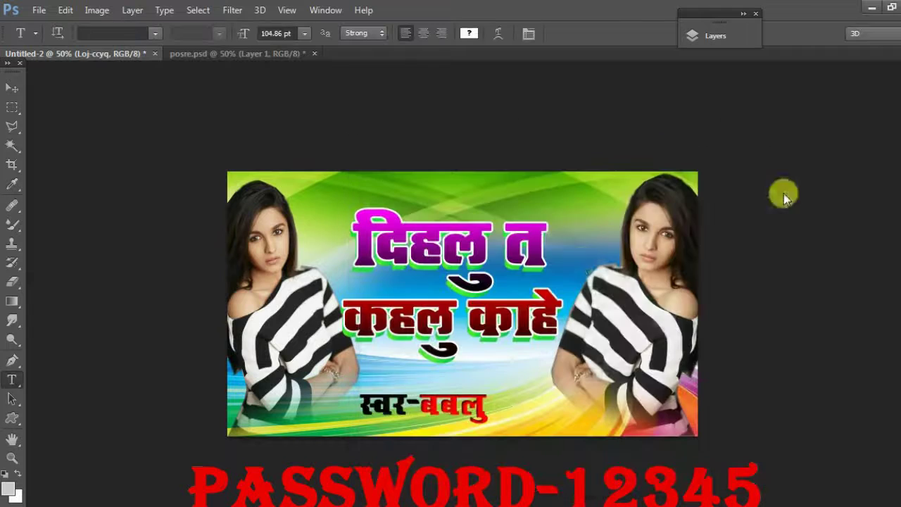
Add a white outside stroke of 5 px to the singer credit line
left_click(132, 10)
mouse_move(263, 92)
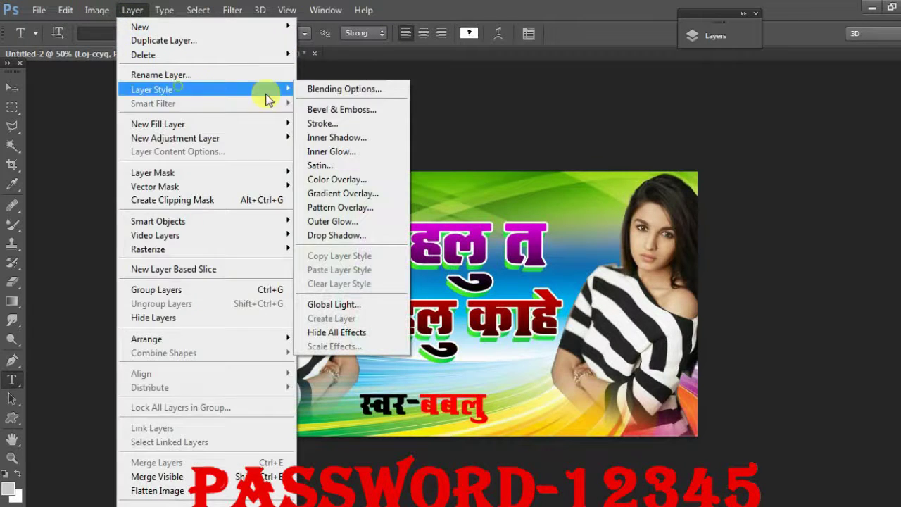
left_click(354, 134)
left_click_drag(497, 141, 711, 96)
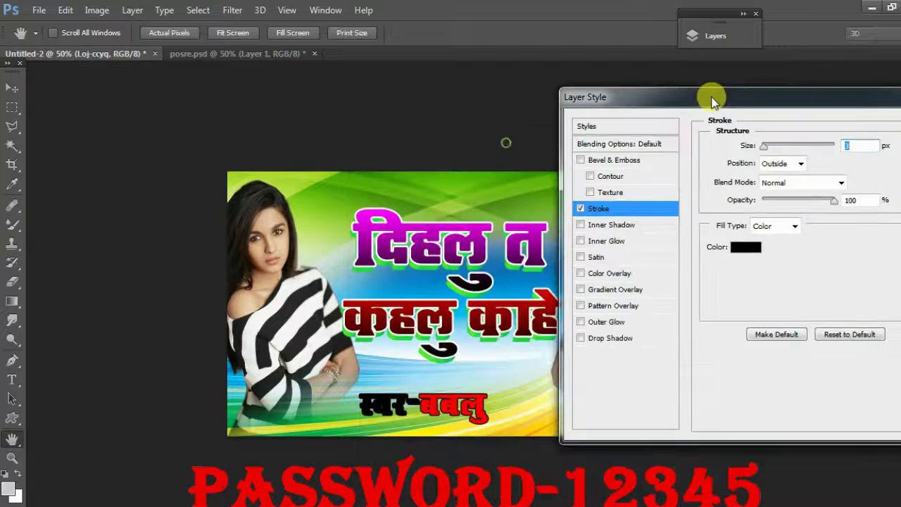
left_click(758, 257)
left_click(535, 223)
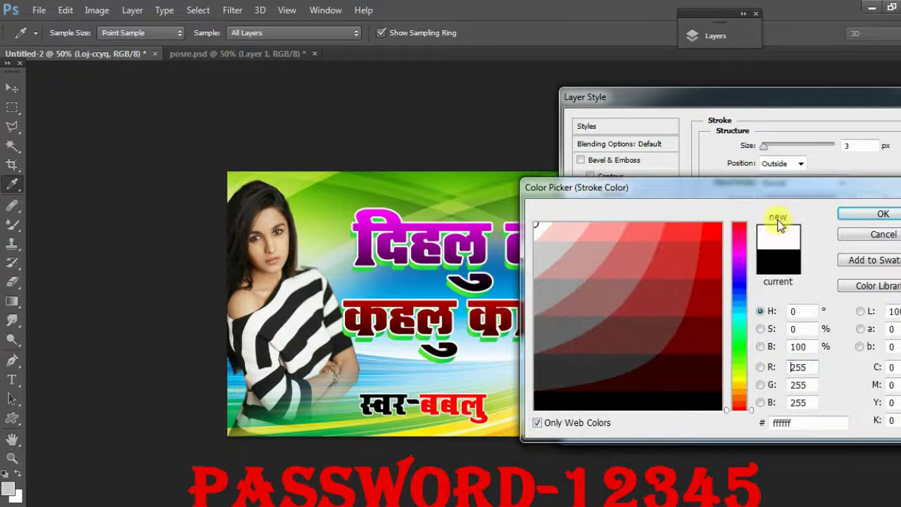
left_click(856, 218)
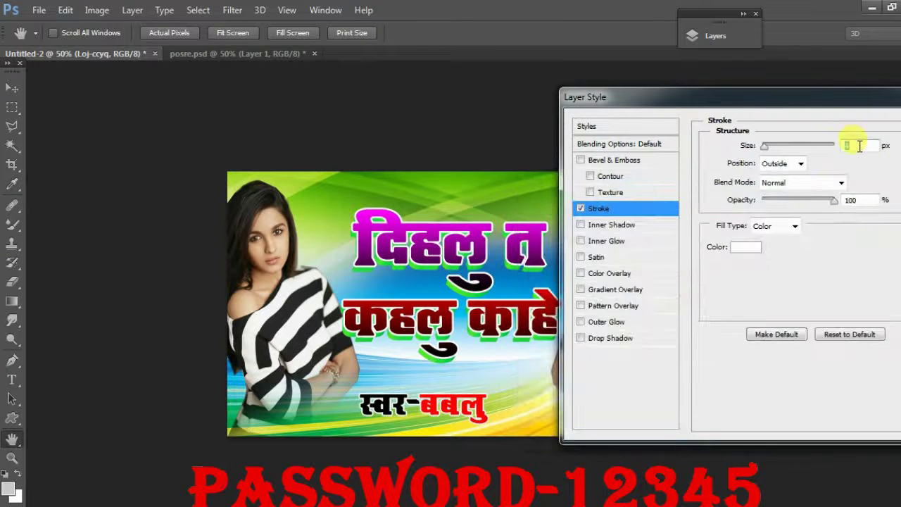
left_click_drag(765, 102, 653, 116)
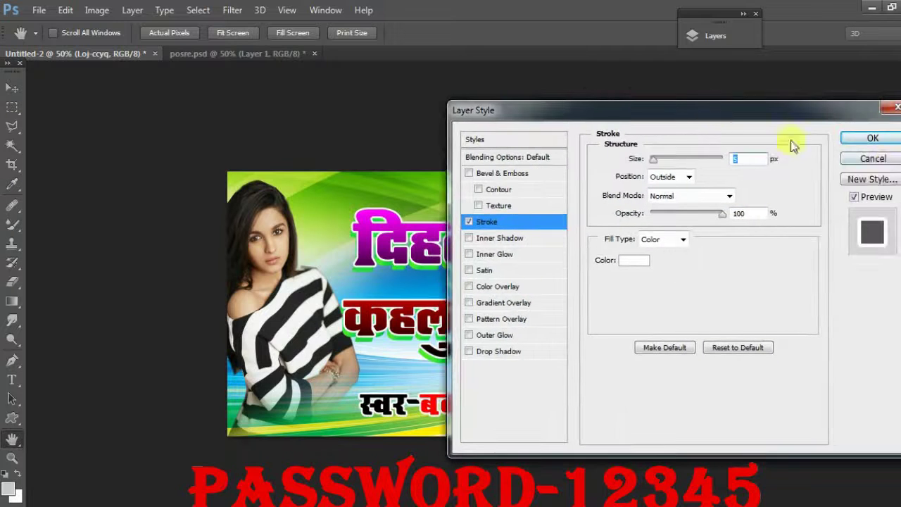
left_click(873, 139)
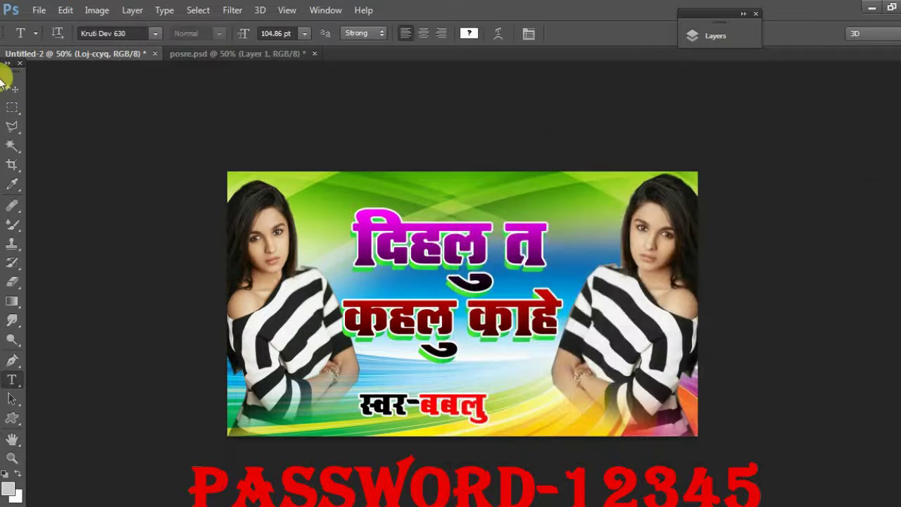
Shift the singer credit line slightly right and down, and reduce its font size to 74.86 pt
left_click(12, 88)
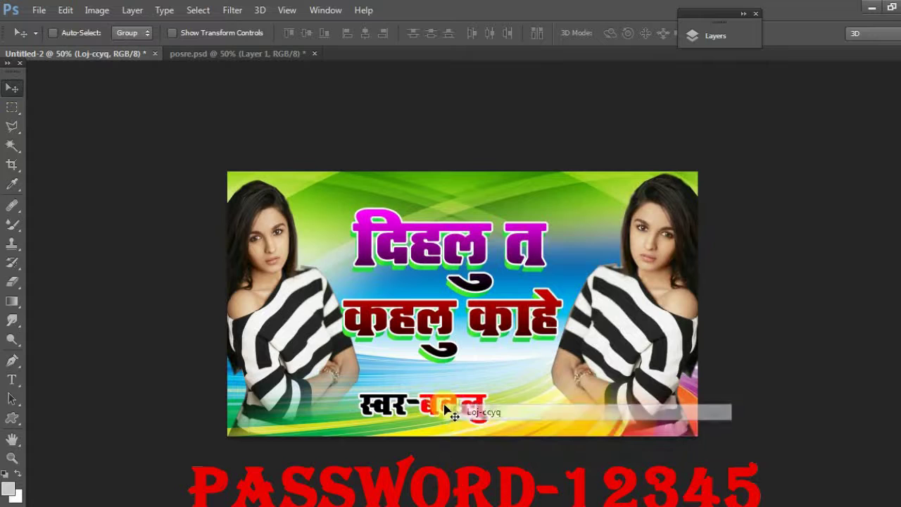
left_click_drag(446, 408, 471, 416)
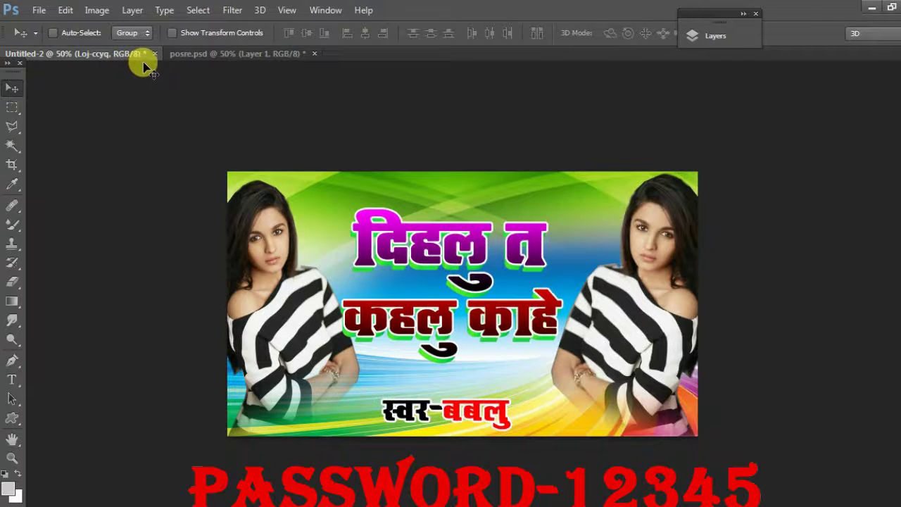
left_click(12, 380)
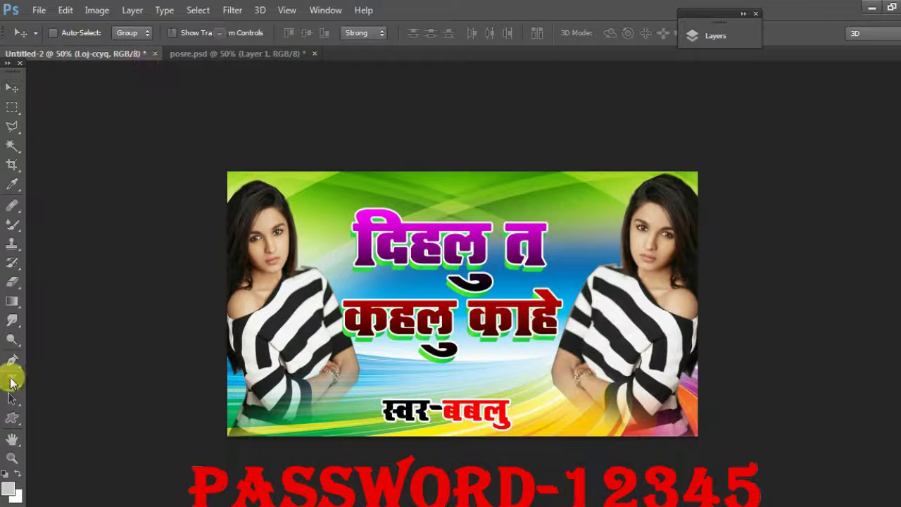
left_click_drag(510, 409, 362, 410)
key("ctrl+shift+comma")
key("ctrl+shift+comma")
key("ctrl+shift+comma")
key("ctrl+shift+comma")
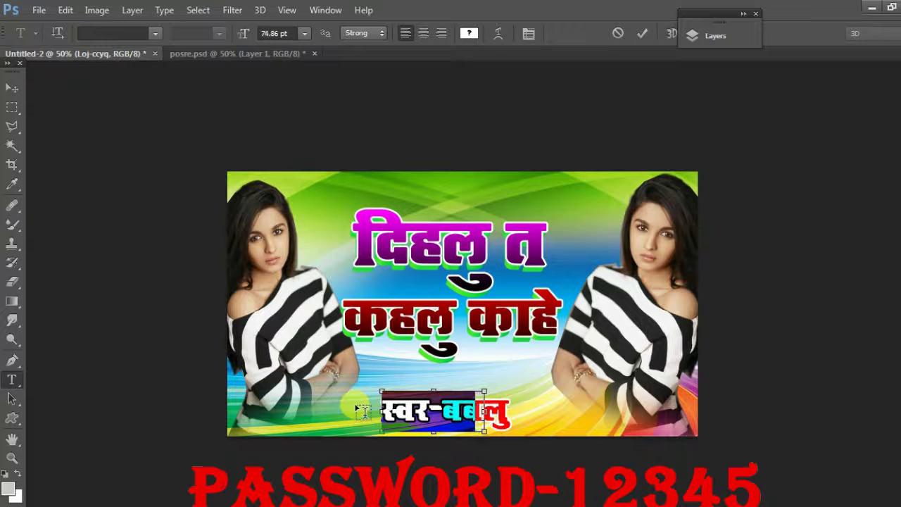
key("ctrl+shift+comma")
key("ctrl+shift+comma")
key("ctrl+shift+comma")
key("ctrl+shift+comma")
Select the credit text layer and move it up, closer beneath the title
left_click(13, 86)
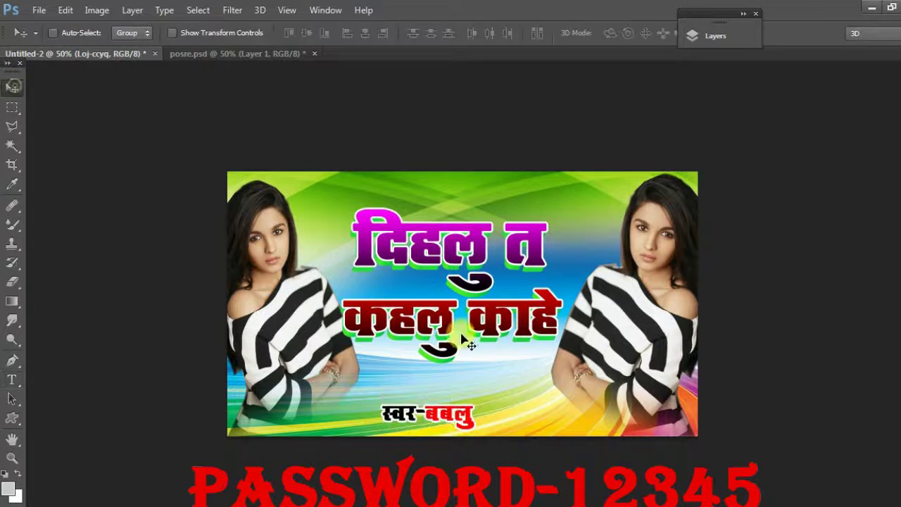
right_click(456, 419)
left_click(478, 427)
left_click_drag(448, 412, 456, 392)
Bring the midi tech logo image from the desktop into the poster document
left_click(885, 6)
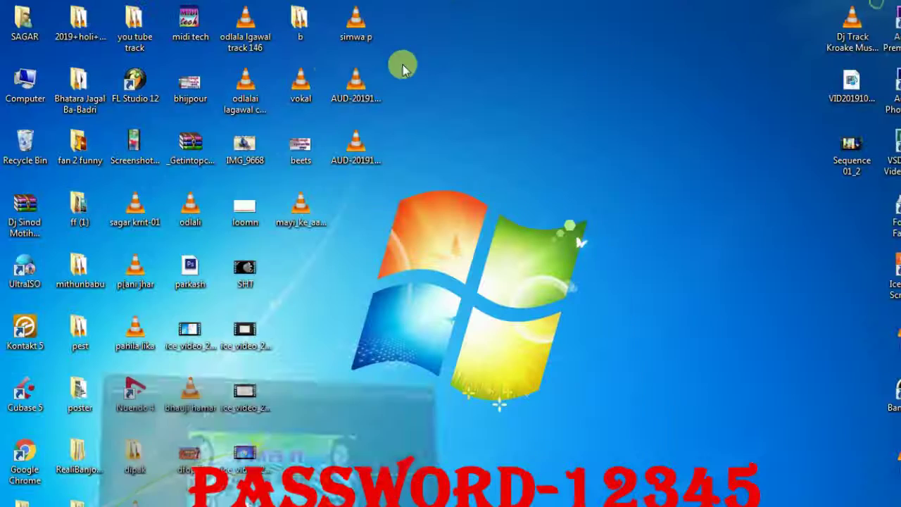
left_click_drag(191, 20, 343, 434)
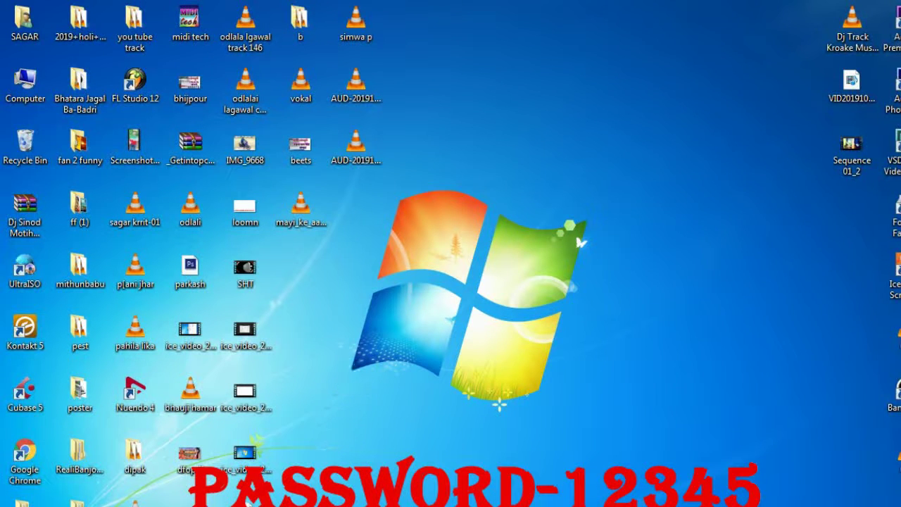
left_click(248, 497)
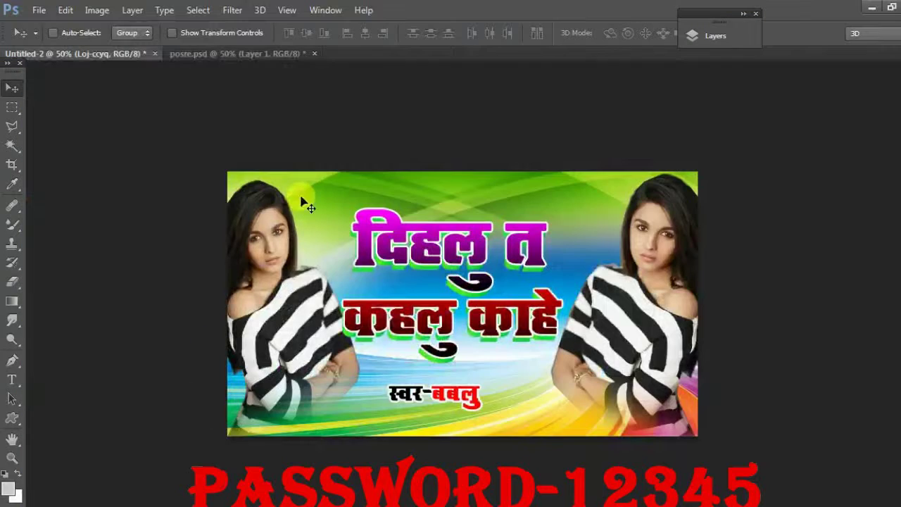
key("ctrl+t")
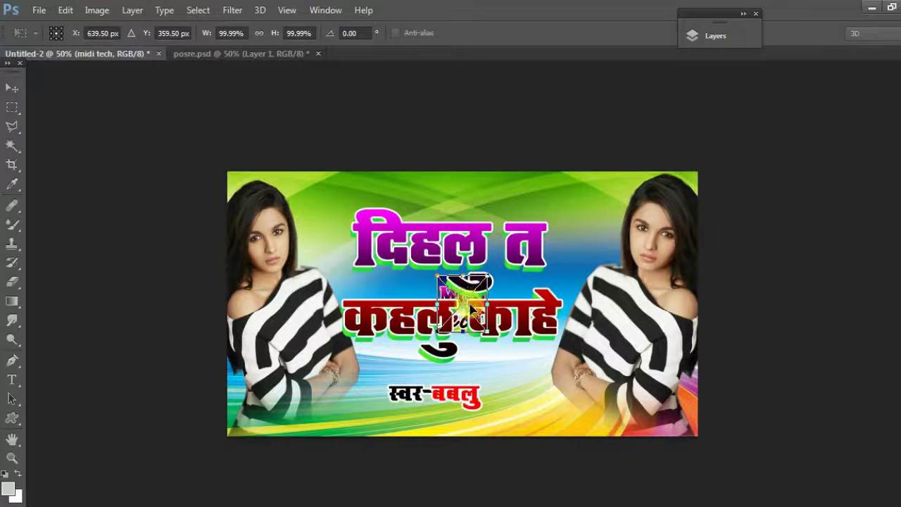
Scale the midi tech logo to about 78% and place it in the poster's upper-left corner, over the woman's hair
left_click_drag(448, 310, 317, 195)
left_click_drag(461, 295, 256, 188)
right_click(264, 258)
left_click(234, 240)
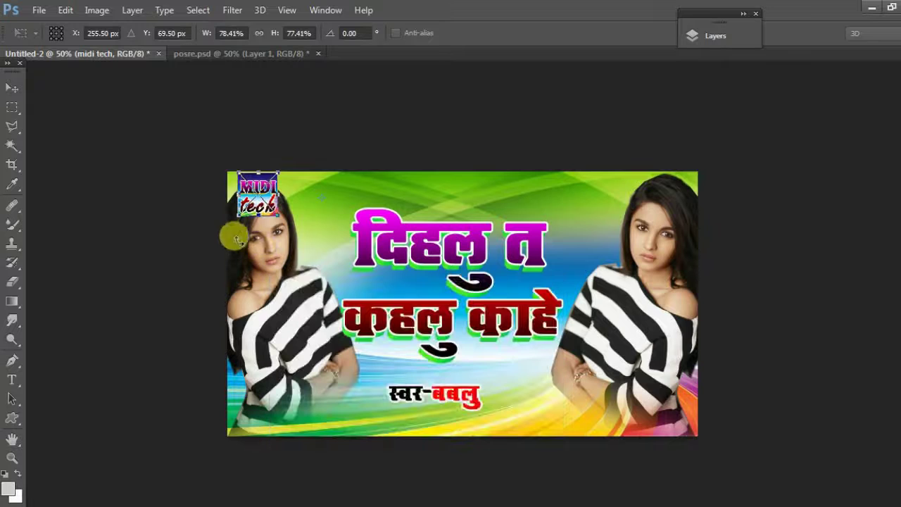
key("Return")
Select the left woman cutout on Layer 5 copy and move it slightly down, below the logo
right_click(272, 248)
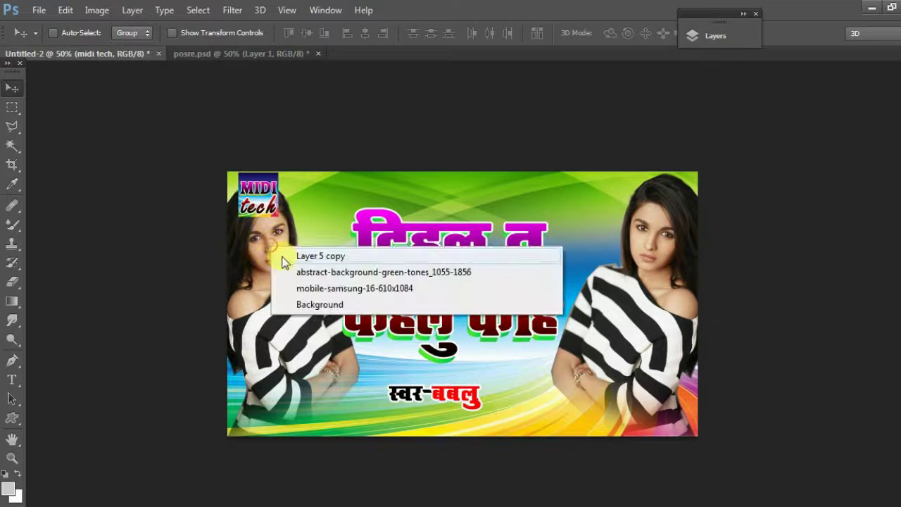
left_click(285, 259)
left_click_drag(272, 212, 280, 256)
Select the midi tech layer and nudge the logo slightly down and right, away from the poster's edge
right_click(263, 202)
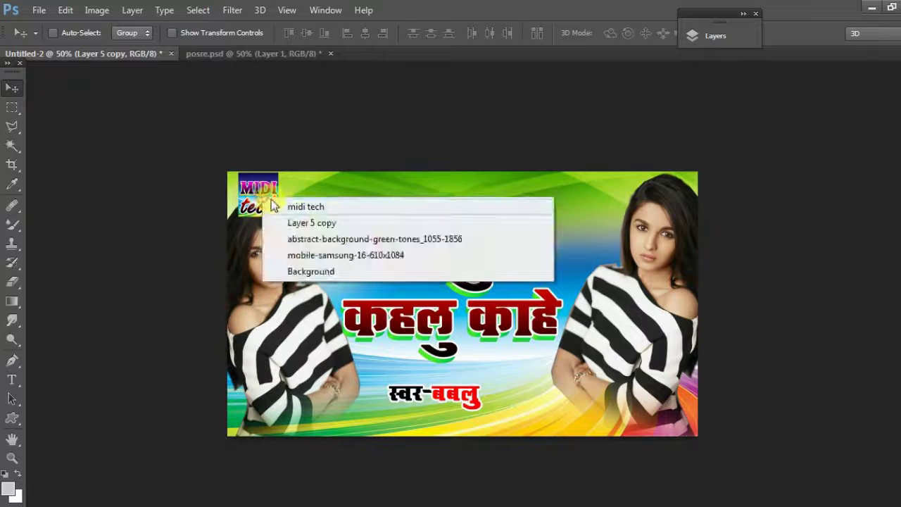
left_click(281, 179)
mouse_move(261, 202)
left_mouse_down()
mouse_move(299, 203)
mouse_move(263, 204)
left_mouse_up()
Add a white outside stroke of 6 px to the midi tech logo
left_click(131, 10)
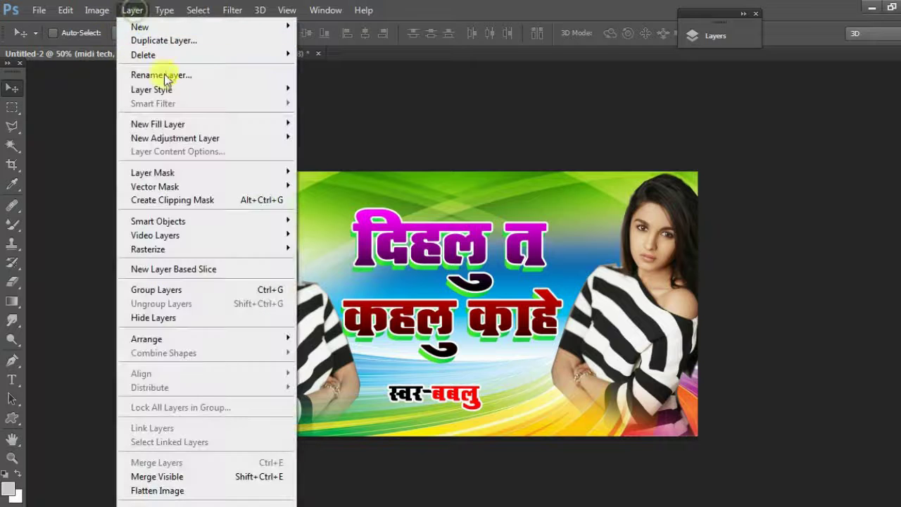
mouse_move(141, 89)
left_click(345, 119)
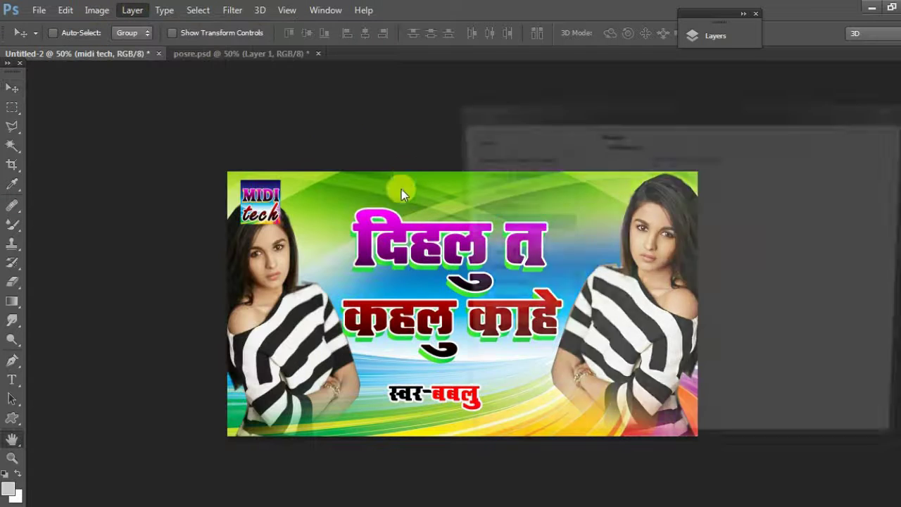
left_click(630, 260)
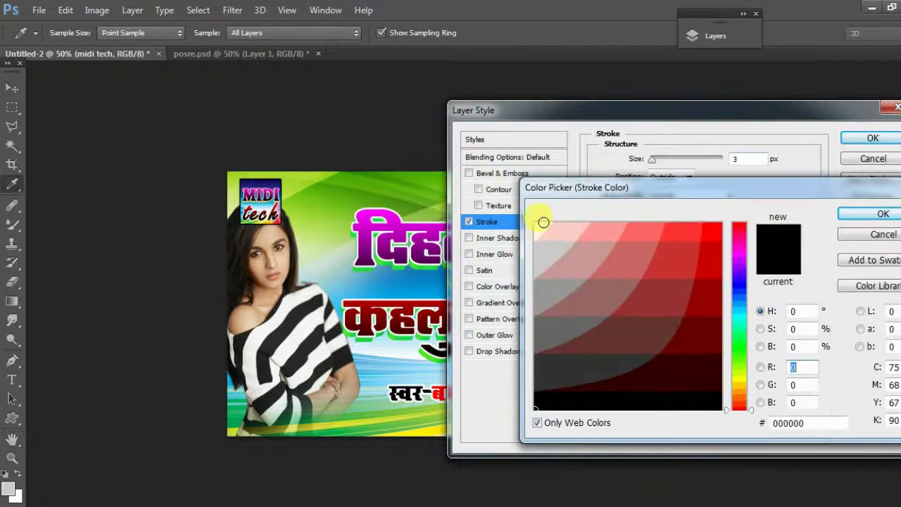
left_click(544, 222)
left_click(873, 215)
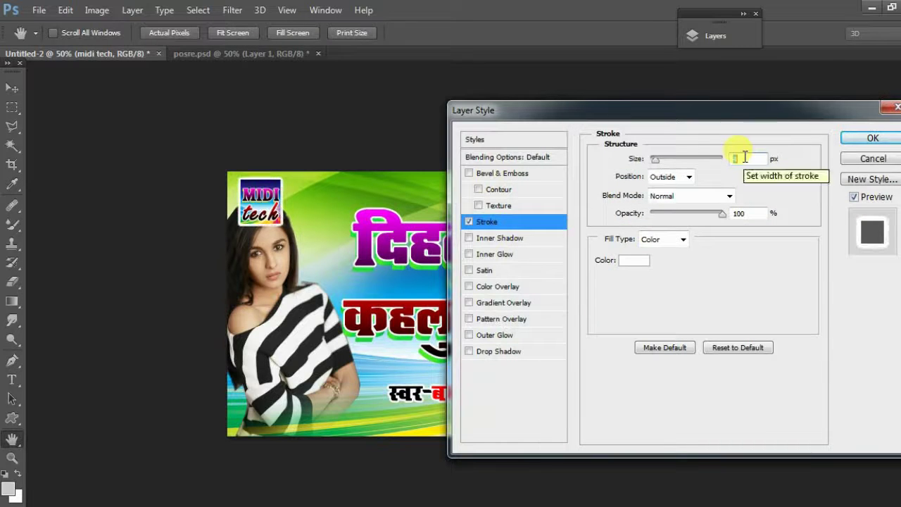
type("7")
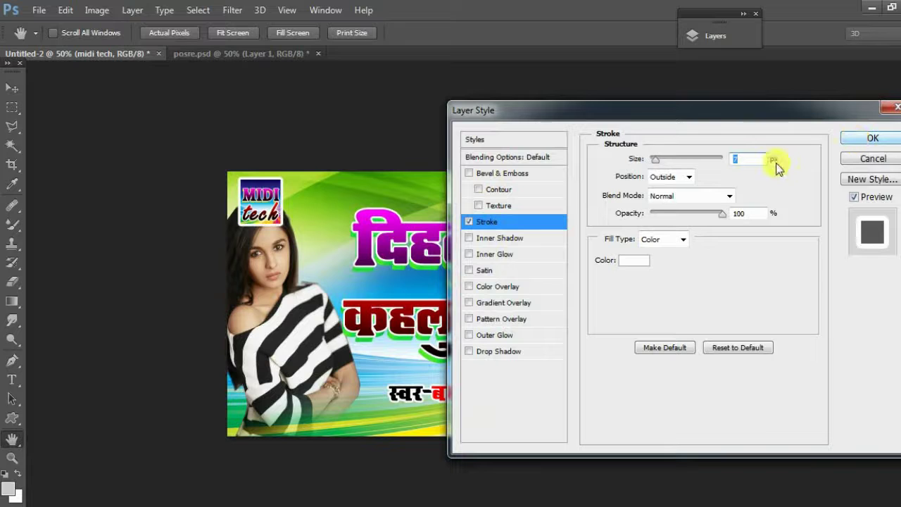
scroll(737, 160, "down", 1)
left_click(873, 139)
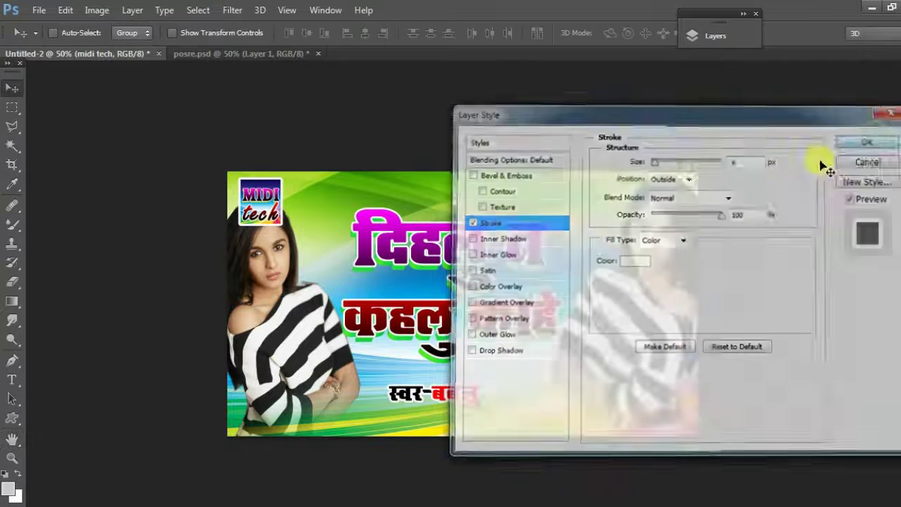
Switch to the full-screen view to check the whole poster
key("f")
key("f")
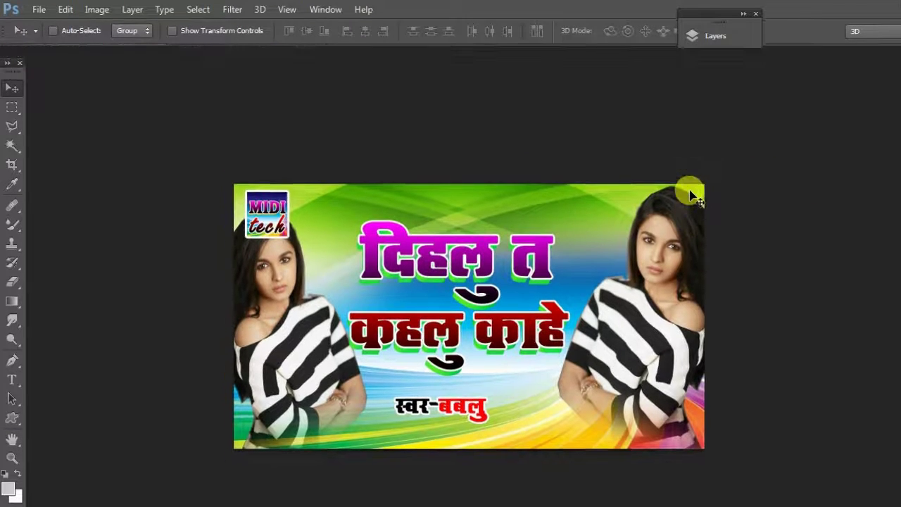